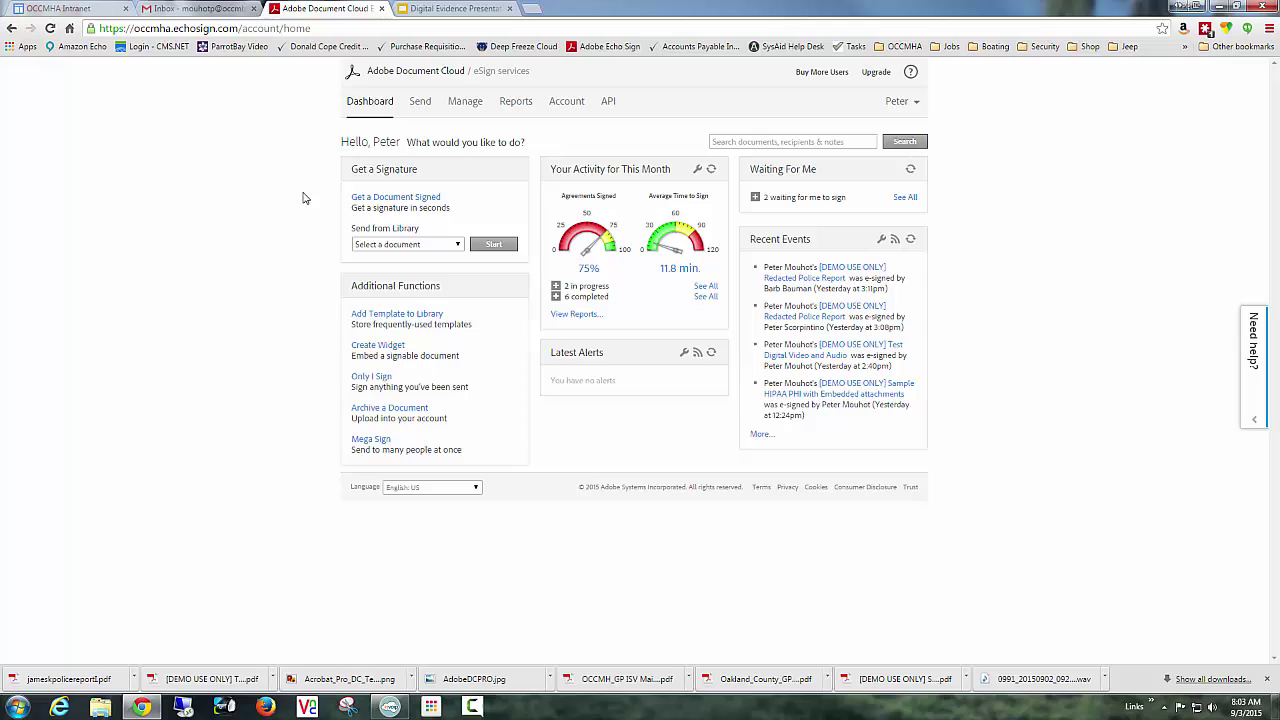
# Start a new signature request to the recipient's e-mail address, with yourself also signing, set to Last.
pyautogui.click(392, 198)
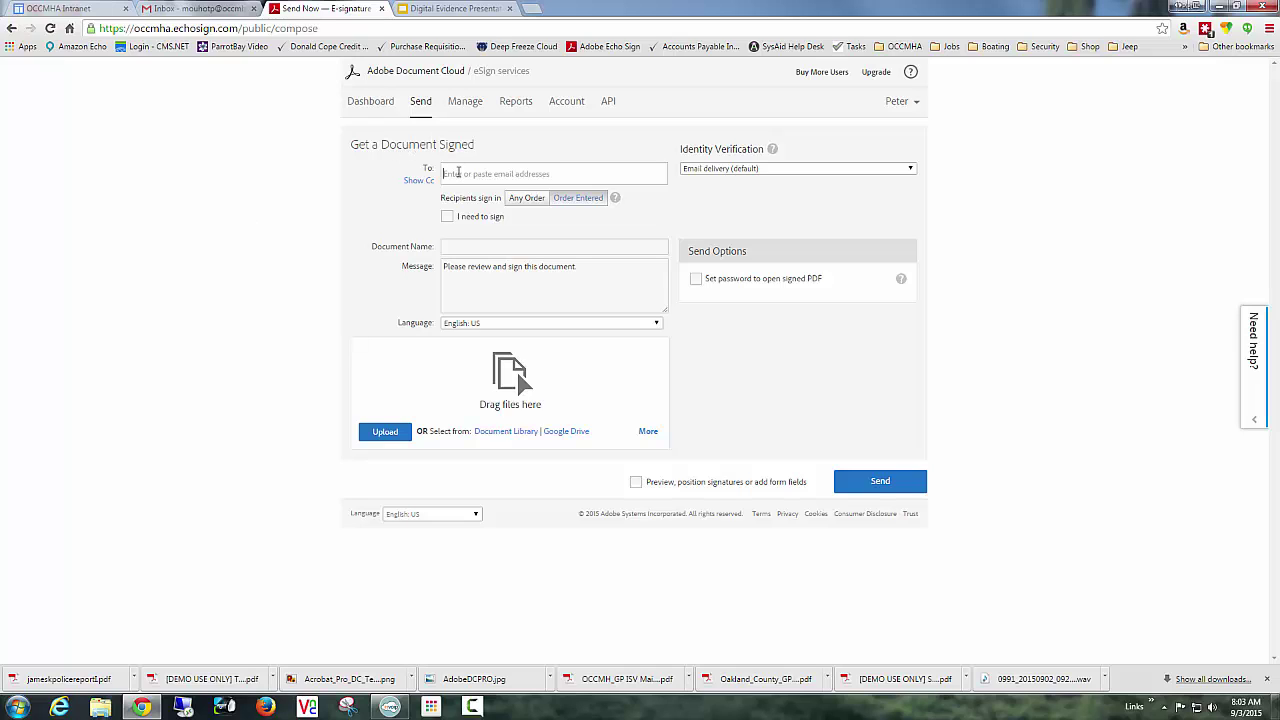
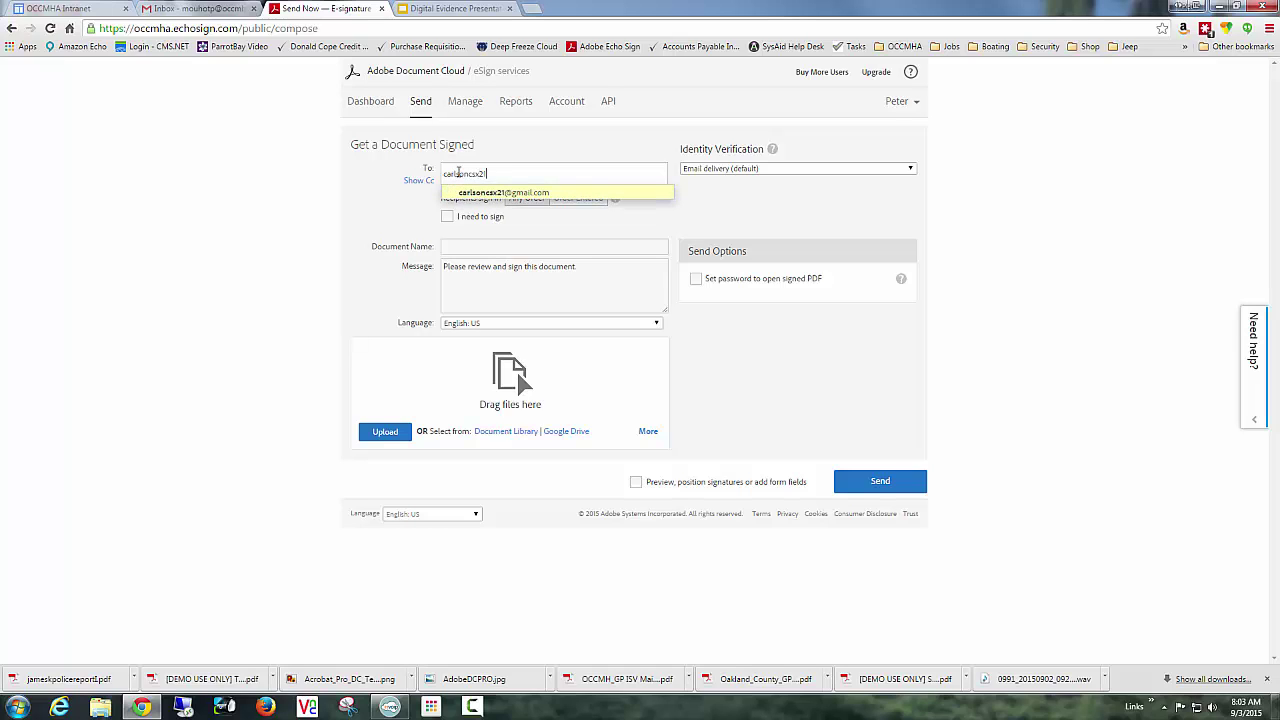
pyautogui.click(545, 193)
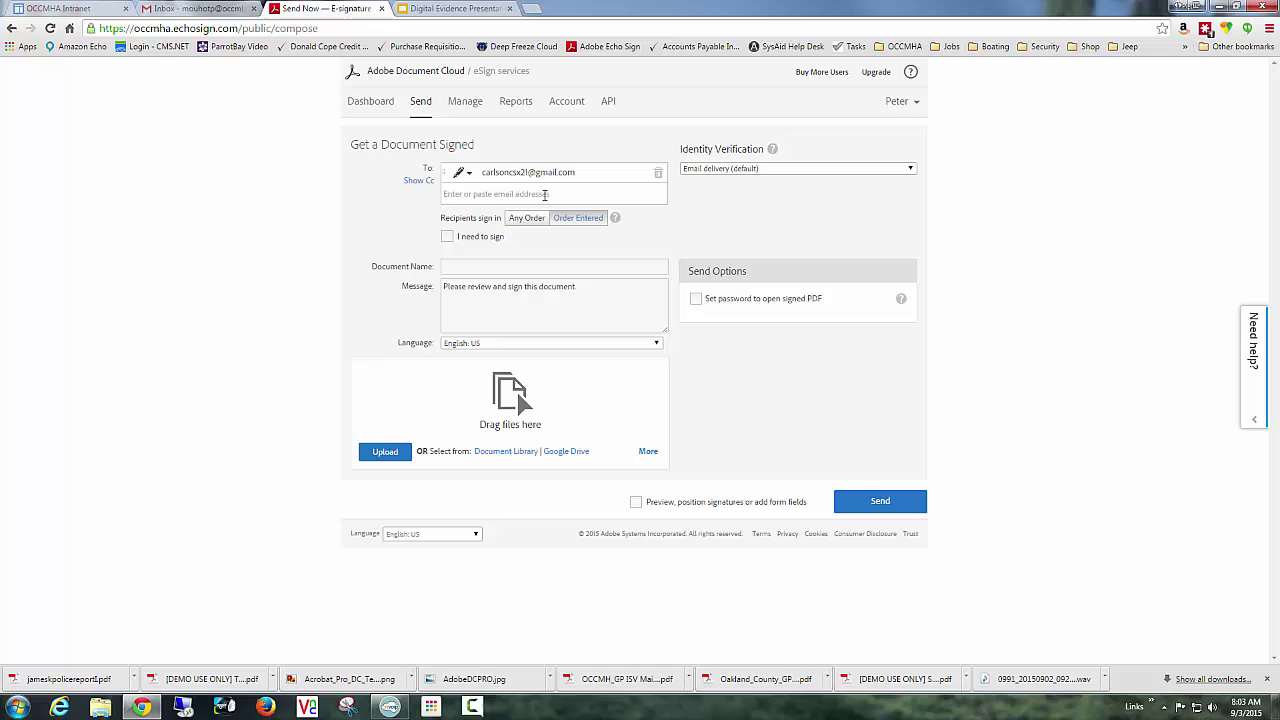
pyautogui.write('ba')
pyautogui.click(448, 238)
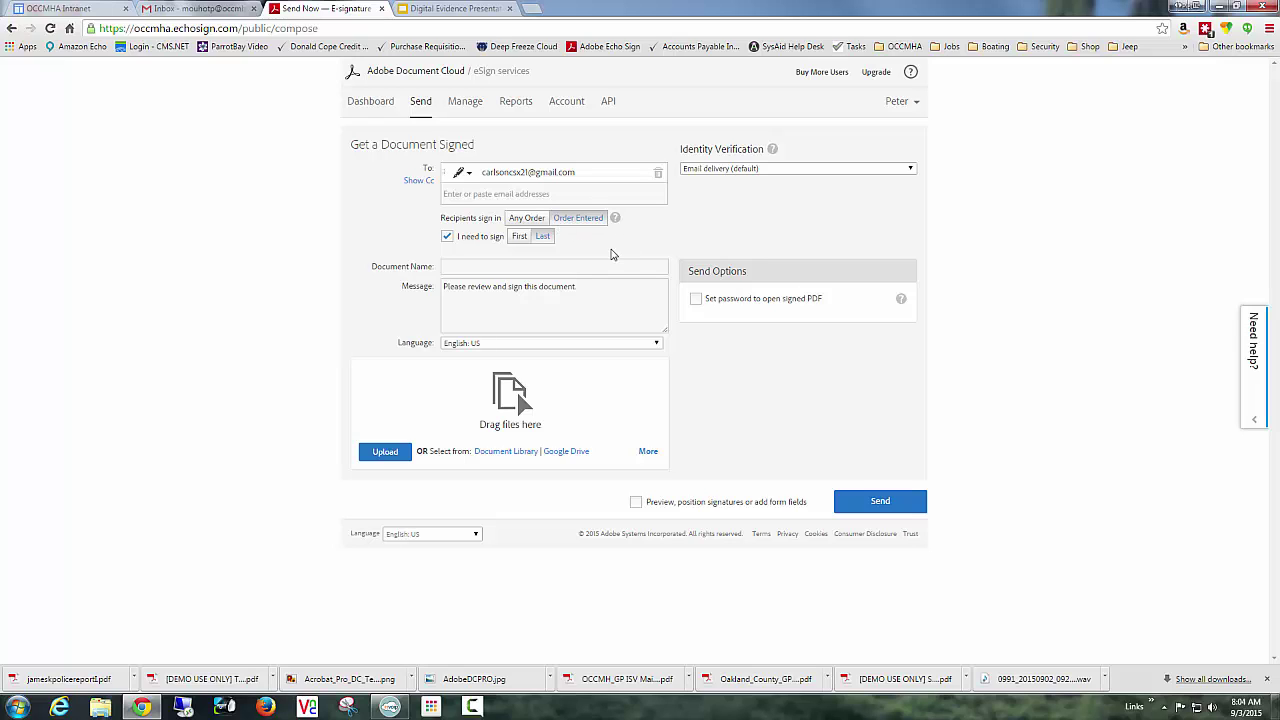
# Name the document 'OCCMHA Privacy Practices' and change the message to 'Please sign for the next appointment'.
pyautogui.click(494, 267)
pyautogui.write('OCCMHA Pr')
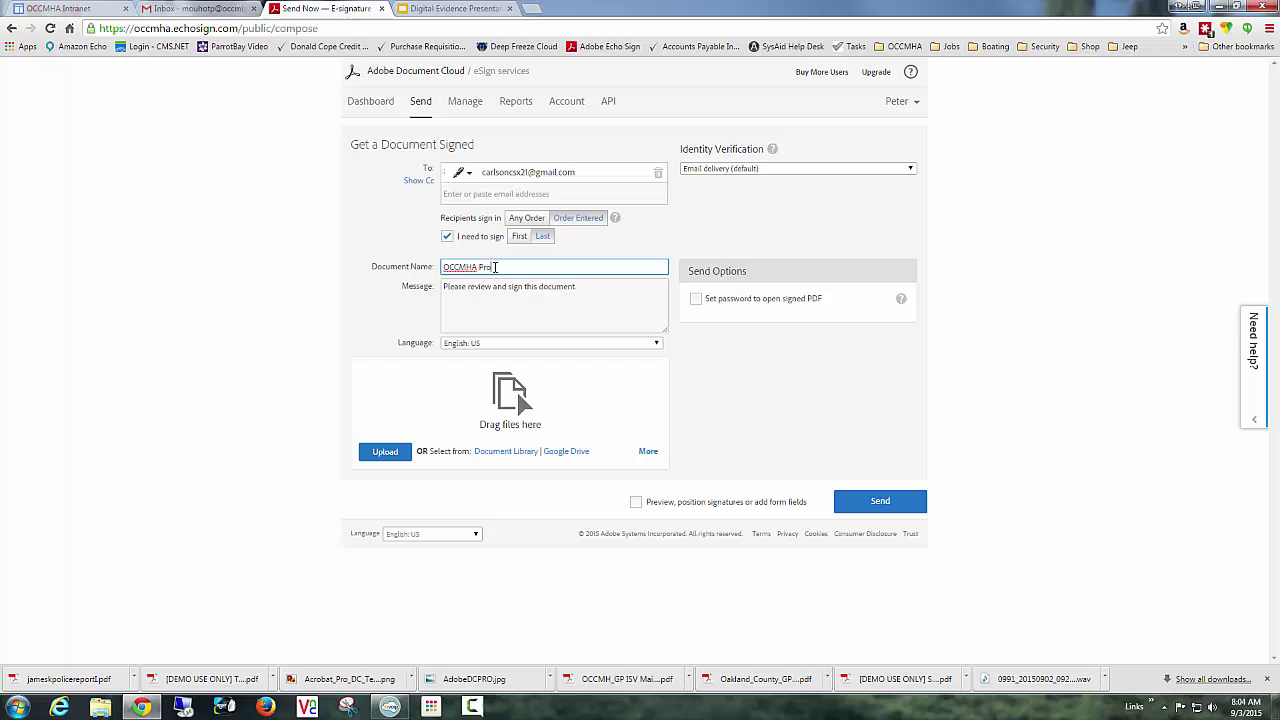
pyautogui.write('ivacy Practices')
pyautogui.press('Tab')
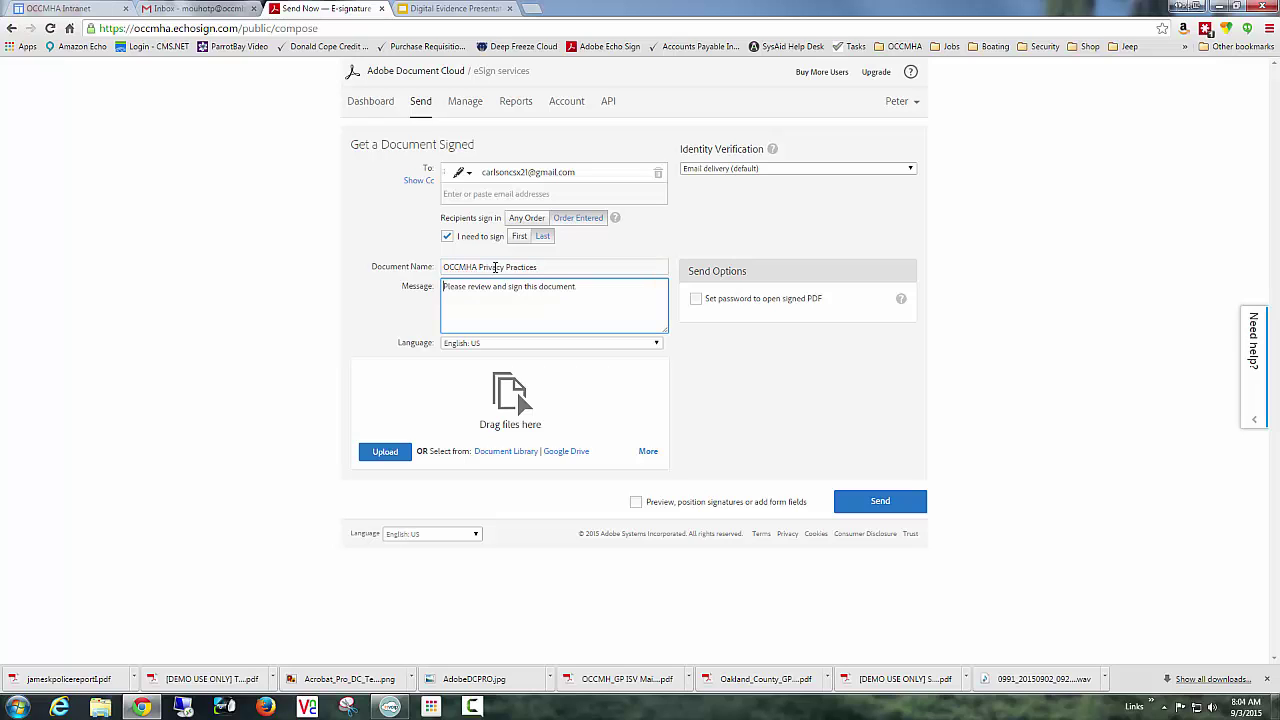
pyautogui.write('Please')
pyautogui.press('Delete')
pyautogui.press('Delete')
pyautogui.press('Delete')
pyautogui.press('Delete')
pyautogui.press('Delete')
pyautogui.press('Delete')
pyautogui.press('Delete')
pyautogui.press('Delete')
pyautogui.press('Delete')
pyautogui.press('Delete')
pyautogui.press('Delete')
pyautogui.press('Delete')
pyautogui.press('Delete')
pyautogui.press('Delete')
pyautogui.press('Delete')
pyautogui.press('Delete')
pyautogui.press('Delete')
pyautogui.press('Delete')
pyautogui.press('Delete')
pyautogui.press('Delete')
pyautogui.press('Delete')
pyautogui.press('Delete')
pyautogui.press('Delete')
pyautogui.press('Delete')
pyautogui.press('Delete')
pyautogui.press('Delete')
pyautogui.press('Delete')
pyautogui.press('Delete')
pyautogui.press('Delete')
pyautogui.press('Delete')
pyautogui.press('Delete')
pyautogui.press('Delete')
pyautogui.press('Delete')
pyautogui.press('Delete')
pyautogui.press('Delete')
pyautogui.write('sign for the')
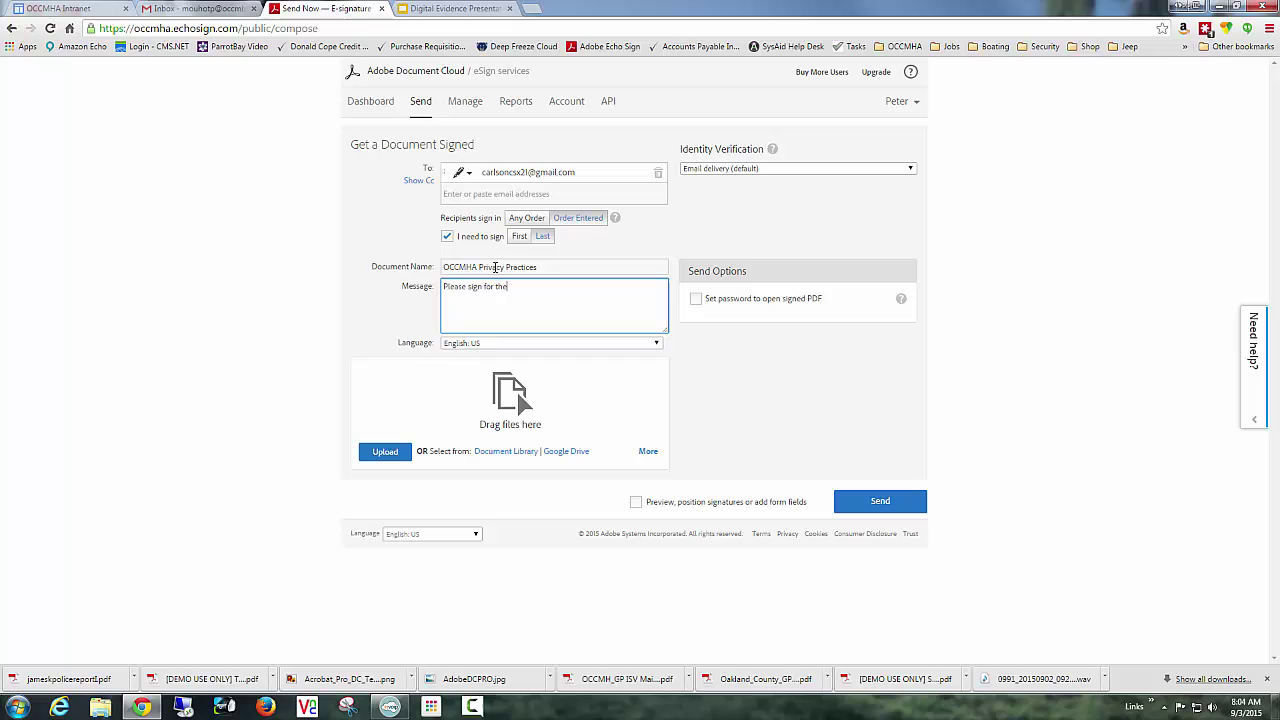
pyautogui.write(' next appointment')
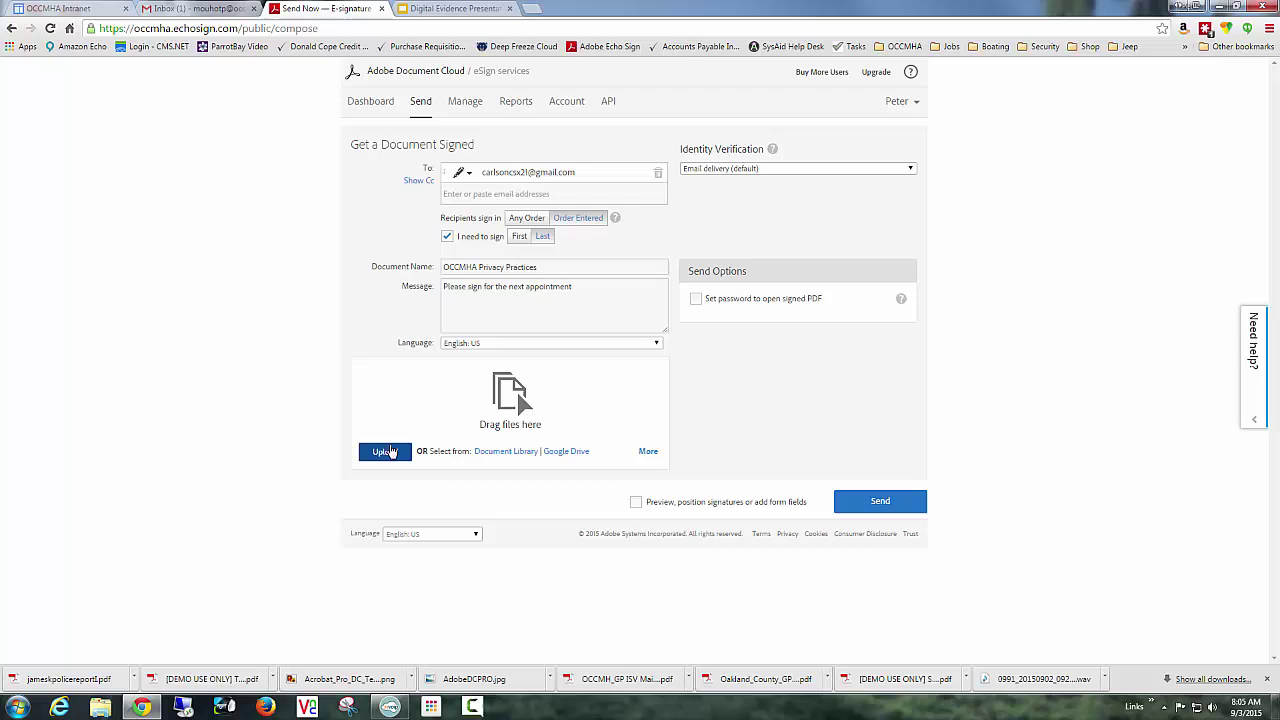
# Upload OCCMHA Privacy Practices Notification.pdf from the Desktop to the request.
pyautogui.click(388, 452)
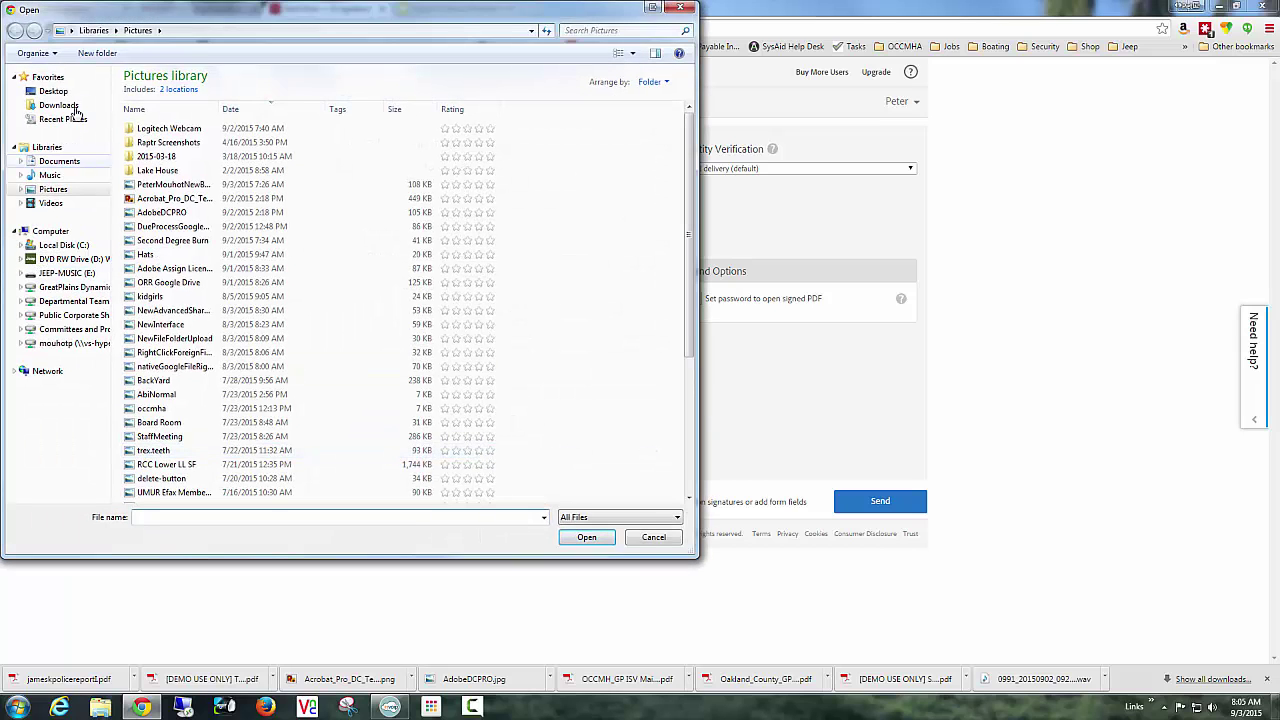
pyautogui.click(55, 91)
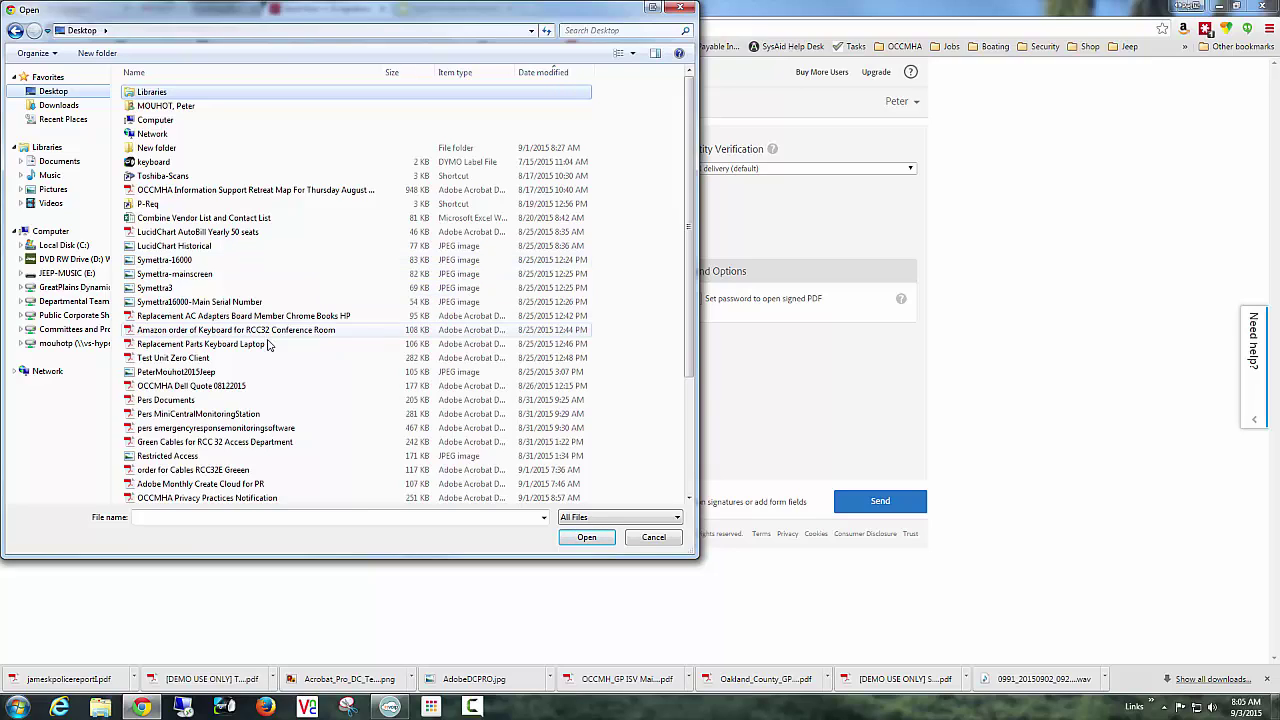
pyautogui.click(209, 520)
pyautogui.write('occmha')
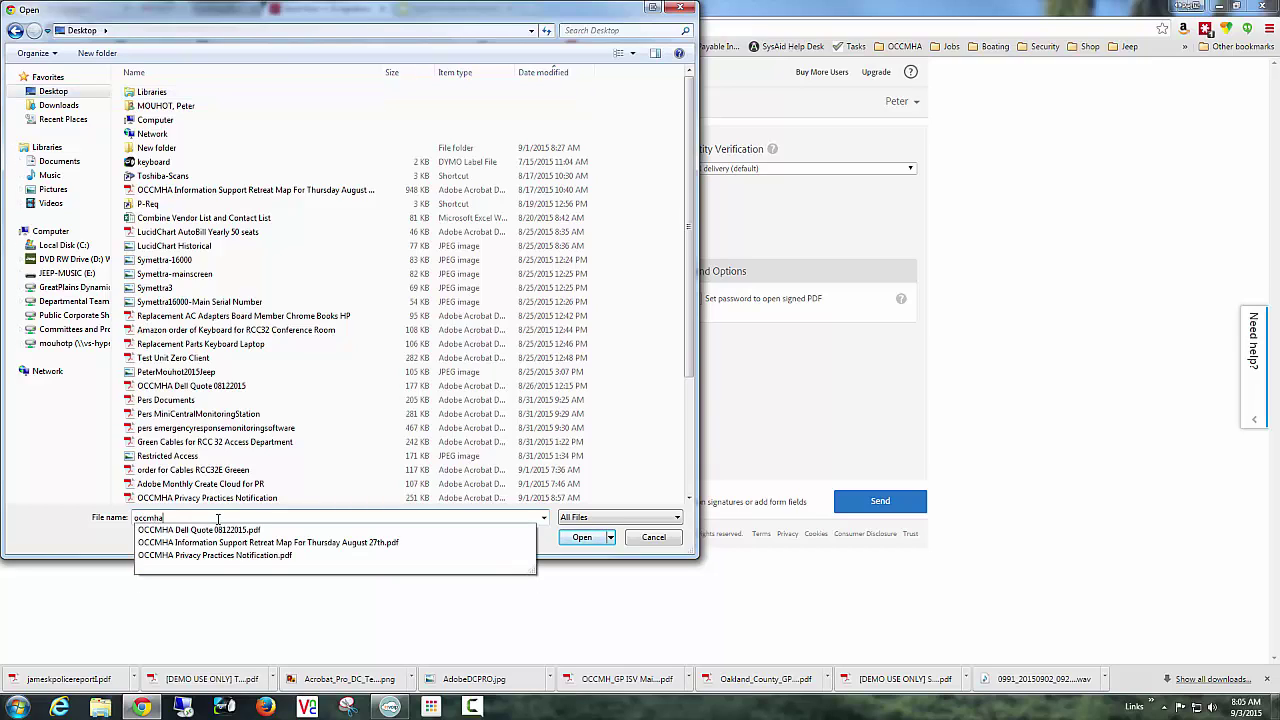
pyautogui.click(219, 556)
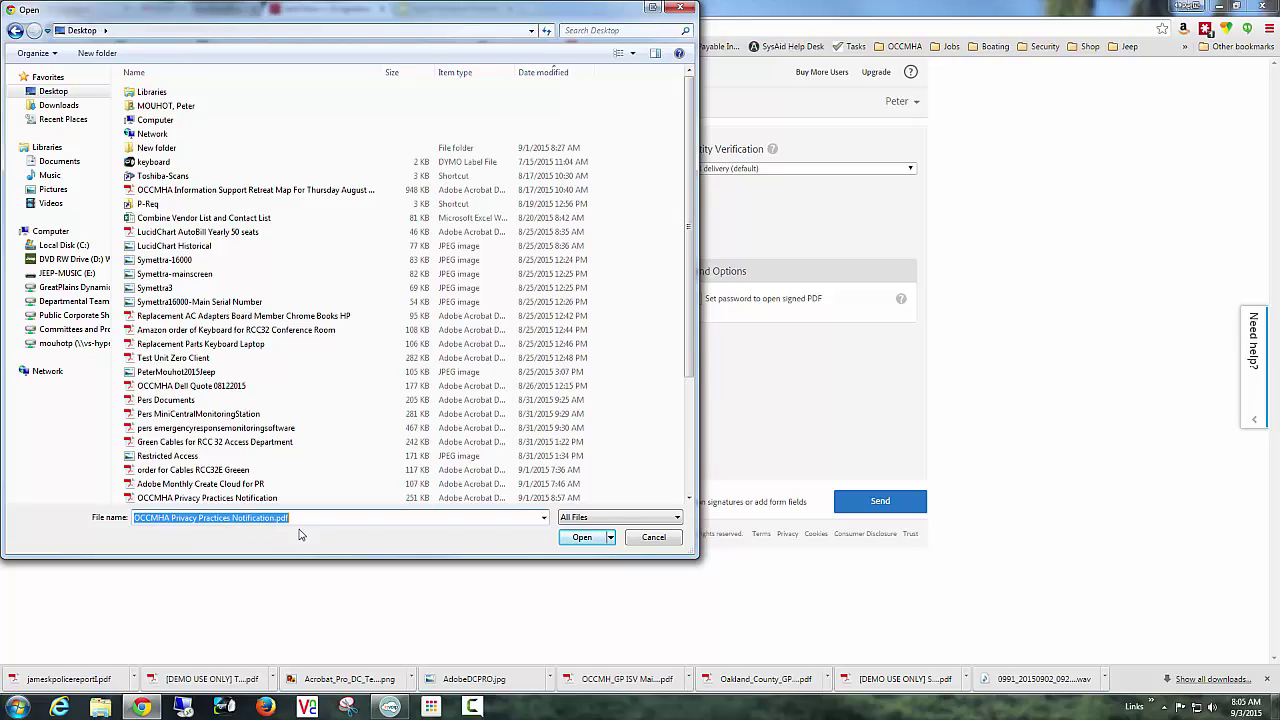
pyautogui.click(580, 538)
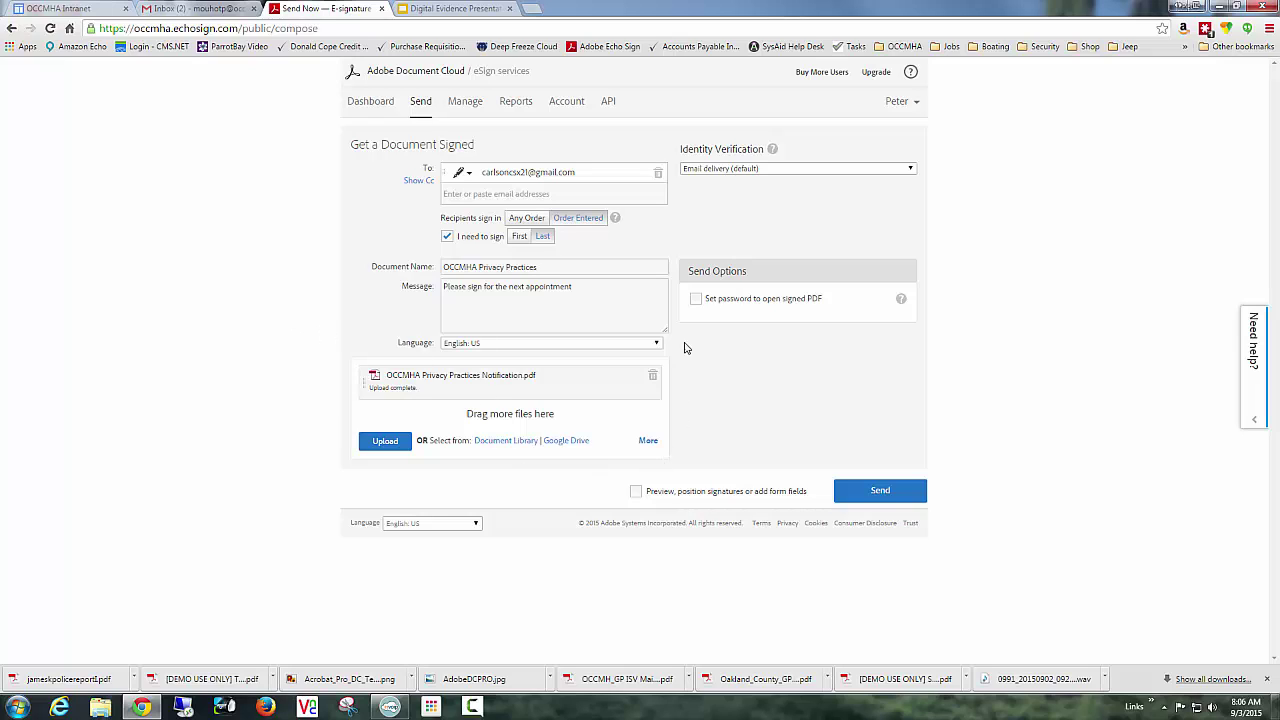
# Enable Preview to place signature fields, and continue to the Edit Your Document page.
pyautogui.click(636, 491)
pyautogui.click(884, 492)
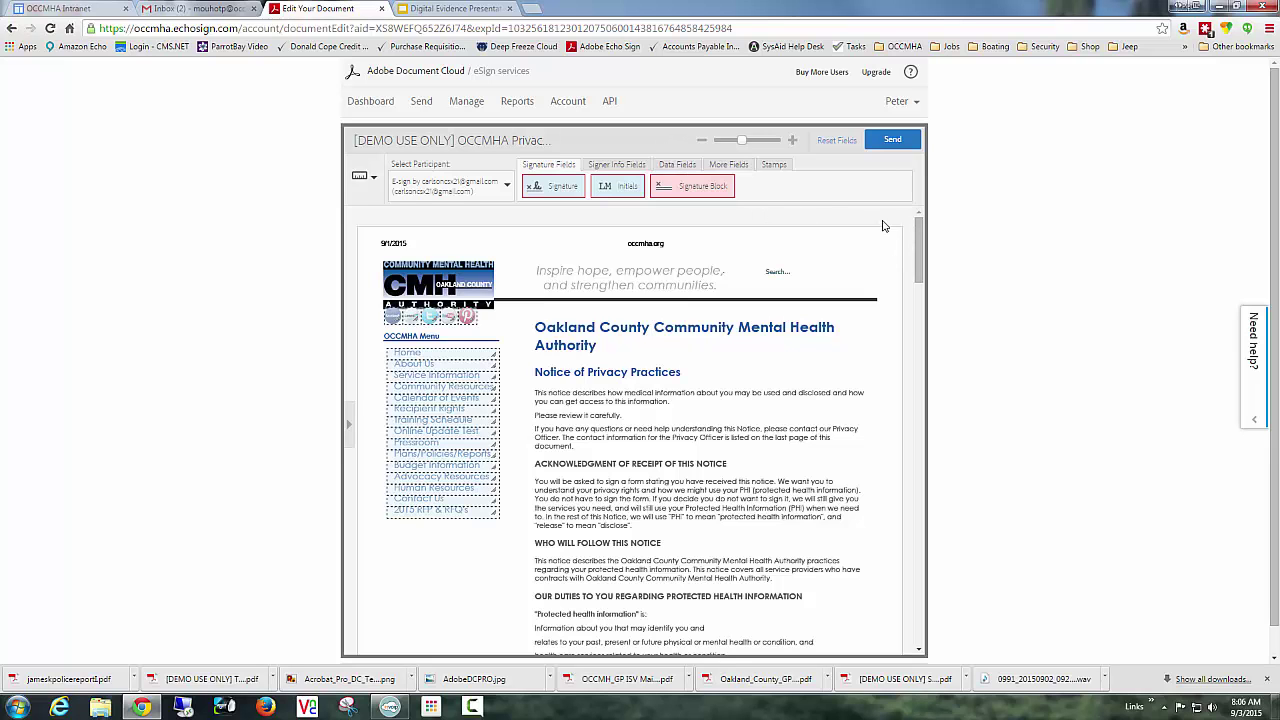
# Add a recipient signature block with Signature and Email fields below page 4's contact details.
pyautogui.moveTo(920, 231); pyautogui.dragTo(914, 616)
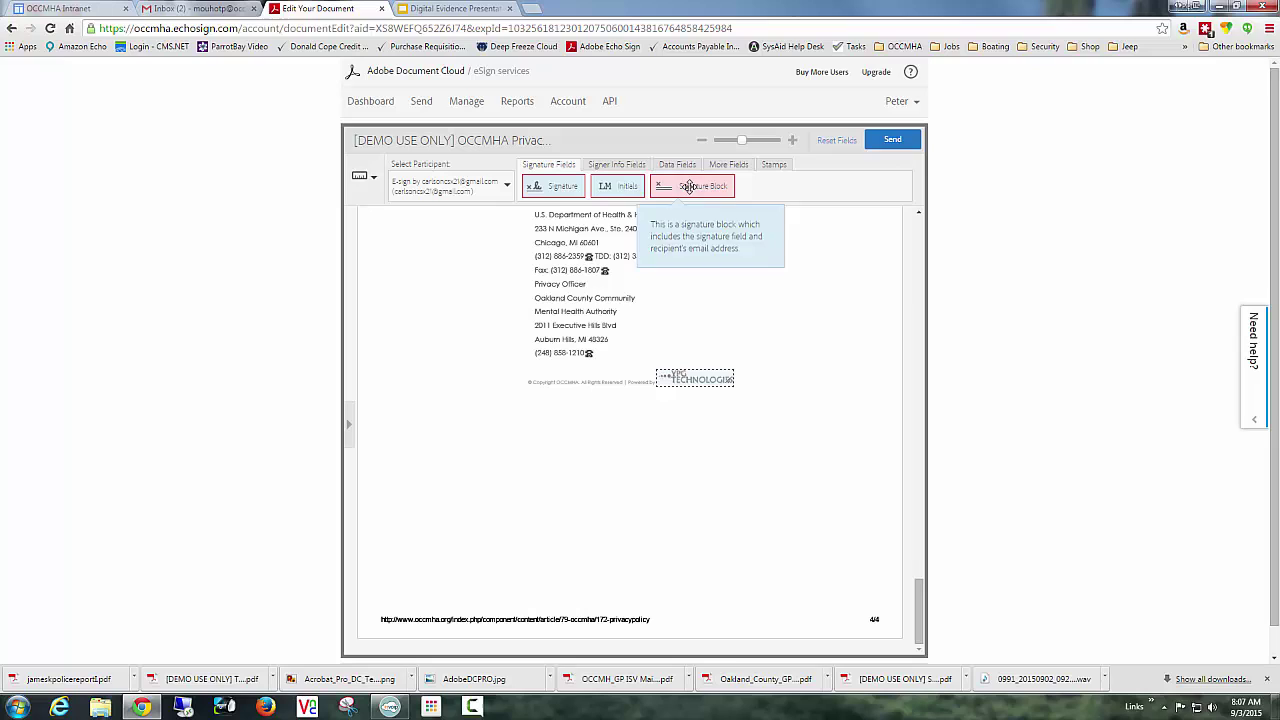
pyautogui.moveTo(683, 187)
pyautogui.mouseDown()
pyautogui.moveTo(674, 294)
pyautogui.moveTo(509, 449)
pyautogui.moveTo(469, 443)
pyautogui.mouseUp()
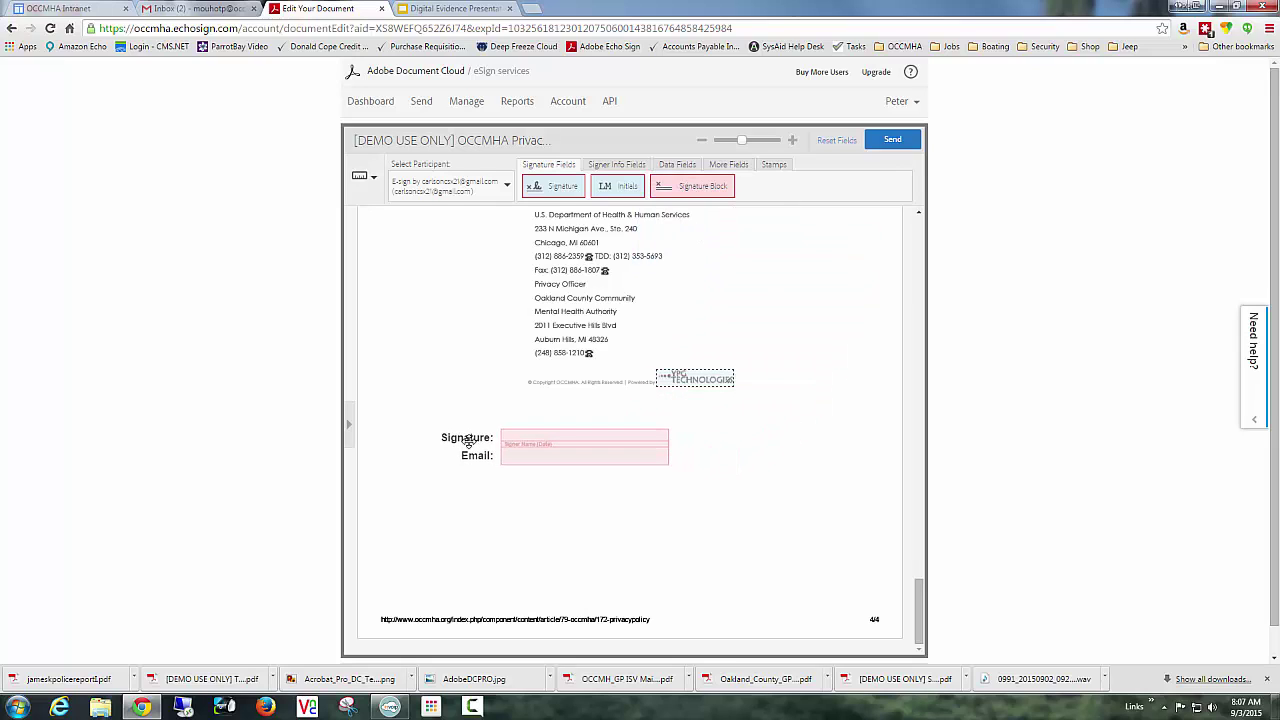
pyautogui.click(468, 441)
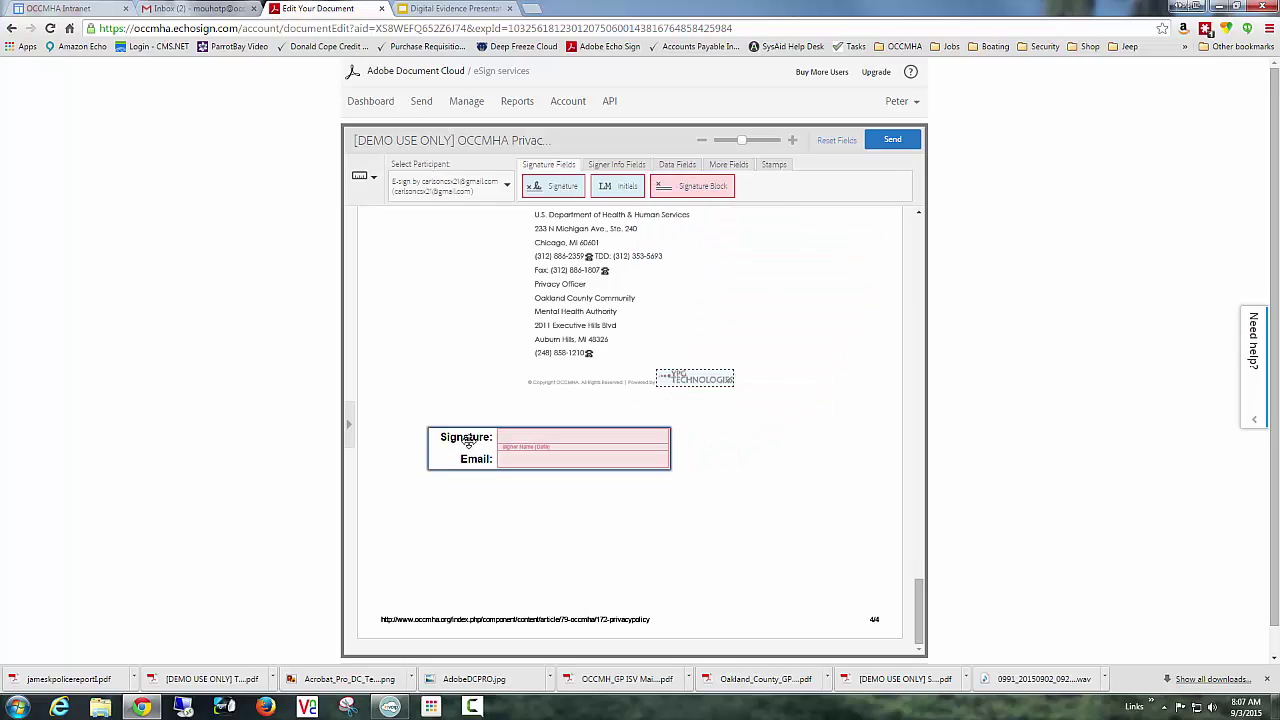
pyautogui.rightClick(561, 462)
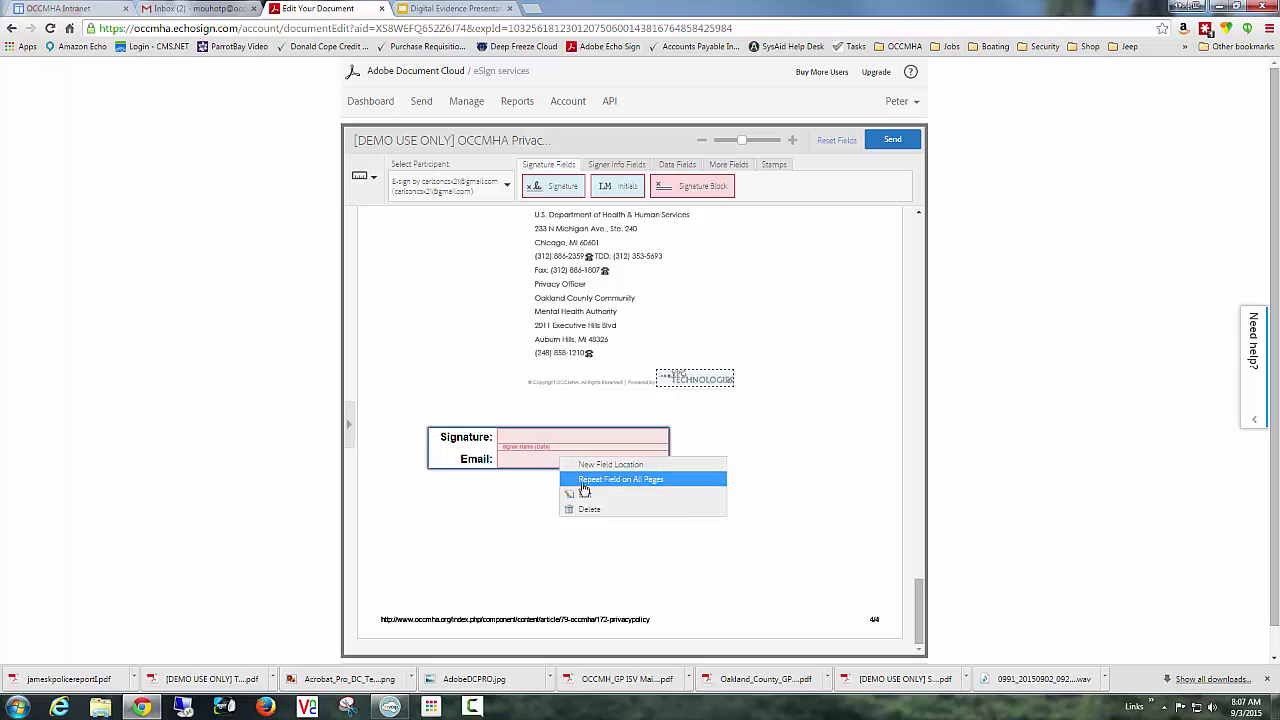
pyautogui.click(584, 494)
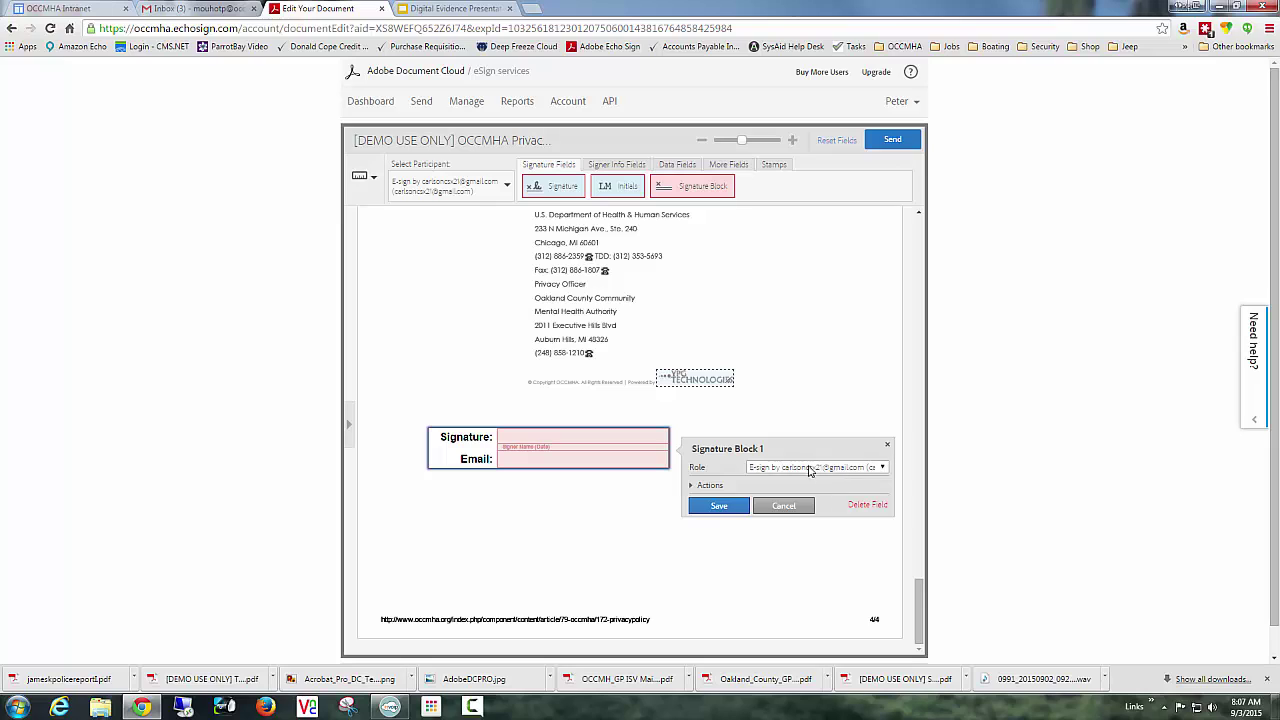
pyautogui.click(718, 506)
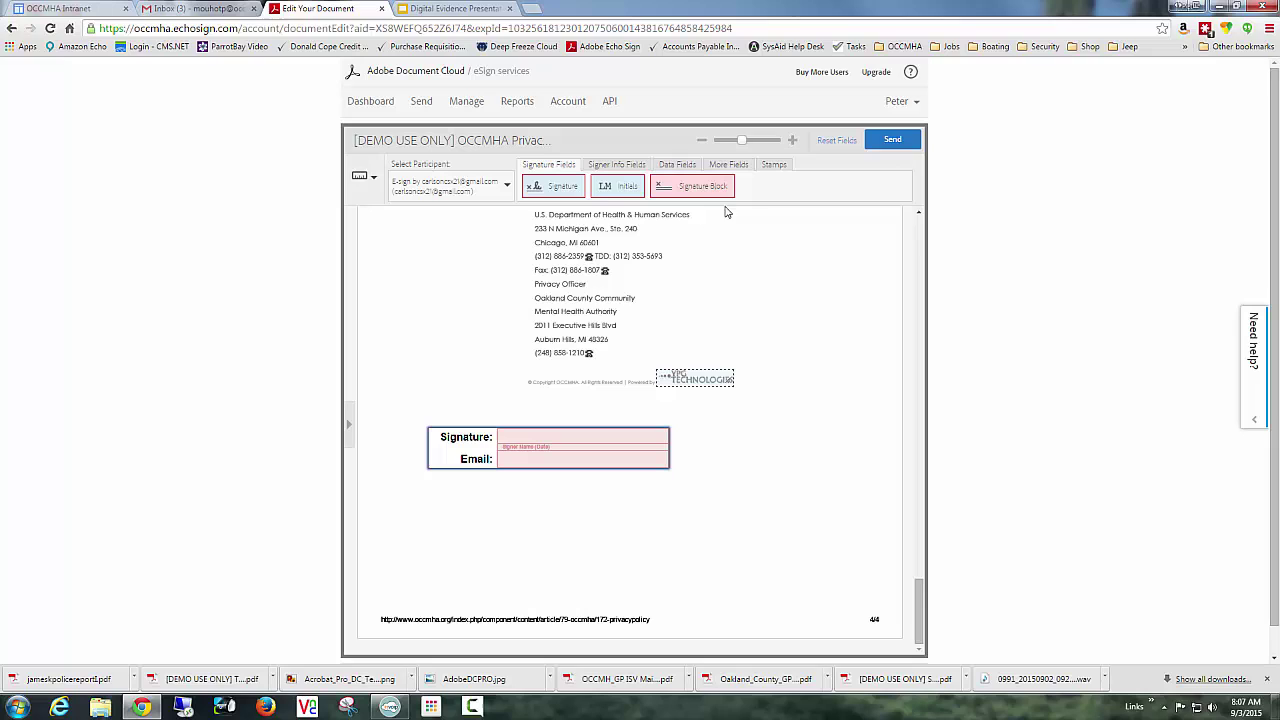
# Add a second signature block below the first on page 4 and assign it to yourself.
pyautogui.moveTo(704, 188)
pyautogui.mouseDown()
pyautogui.moveTo(701, 340)
pyautogui.moveTo(508, 514)
pyautogui.moveTo(465, 503)
pyautogui.mouseUp()
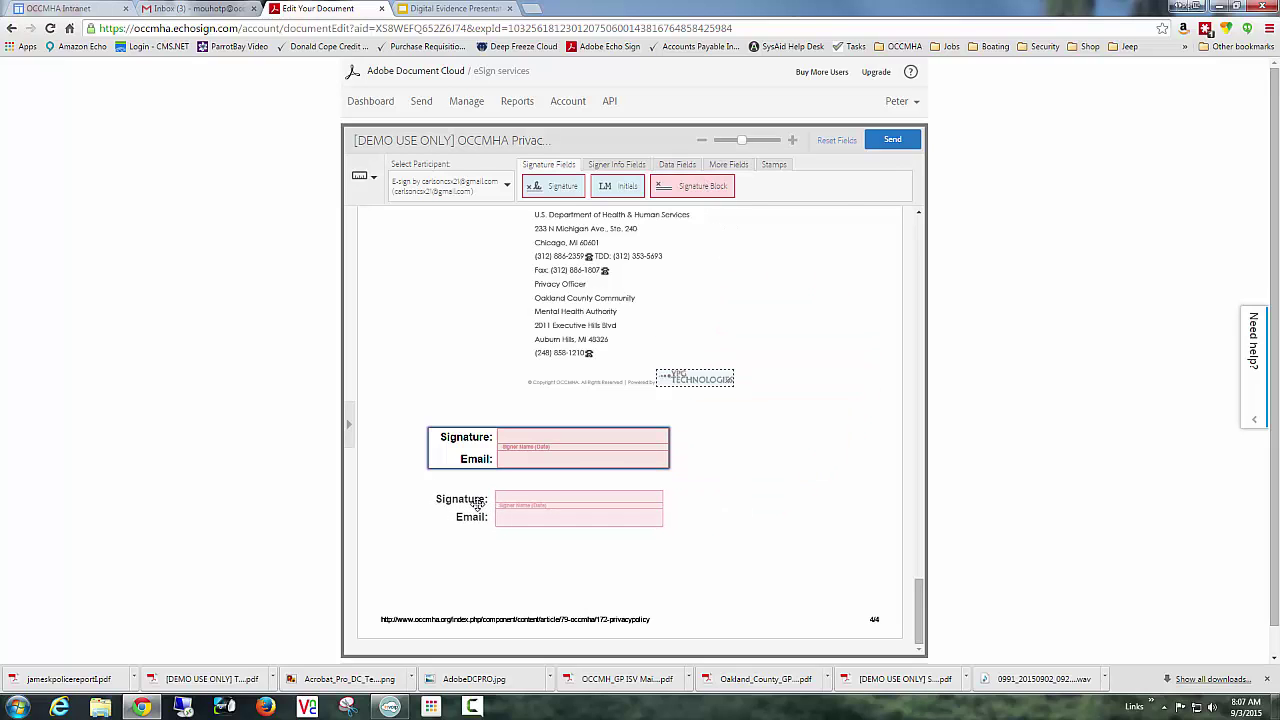
pyautogui.rightClick(516, 521)
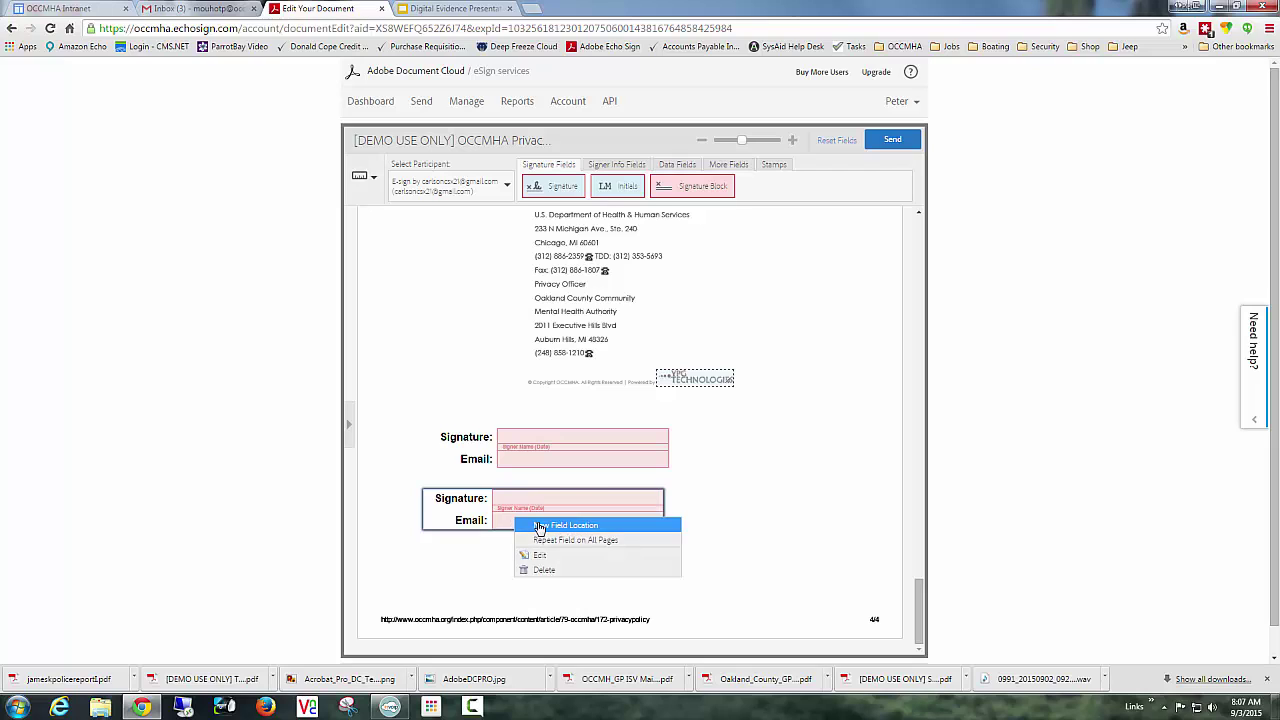
pyautogui.click(541, 557)
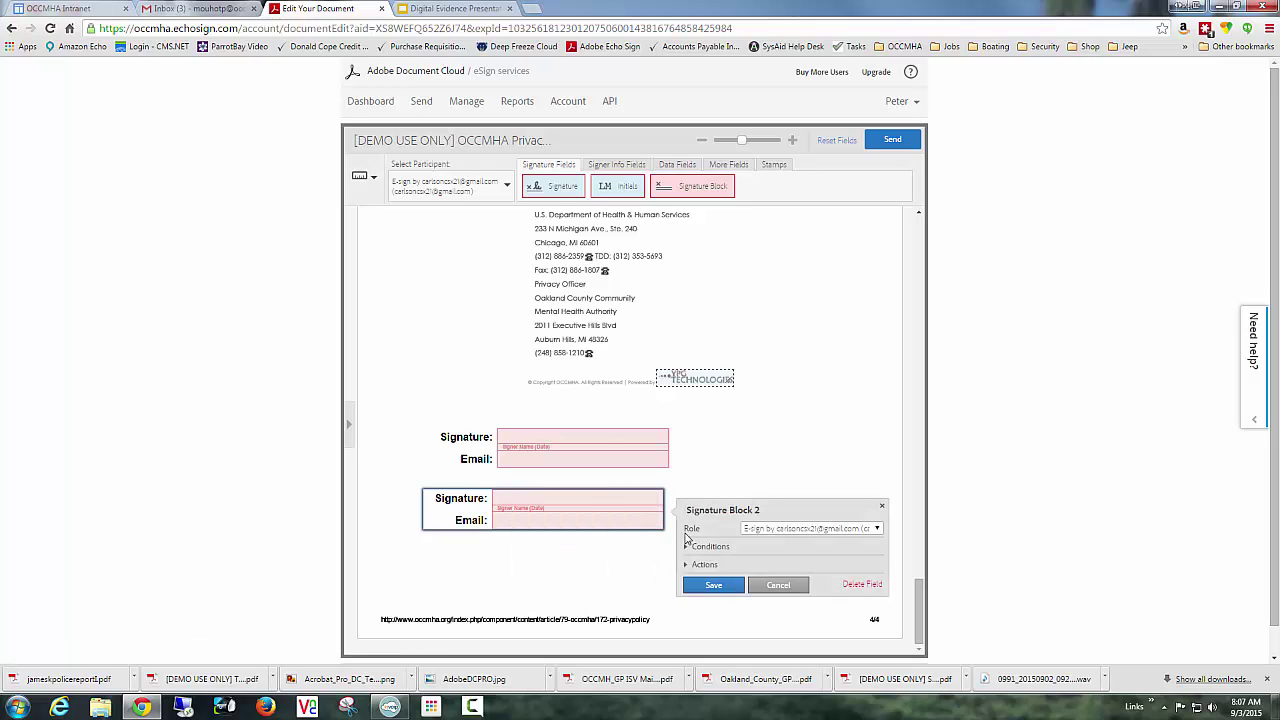
pyautogui.click(780, 529)
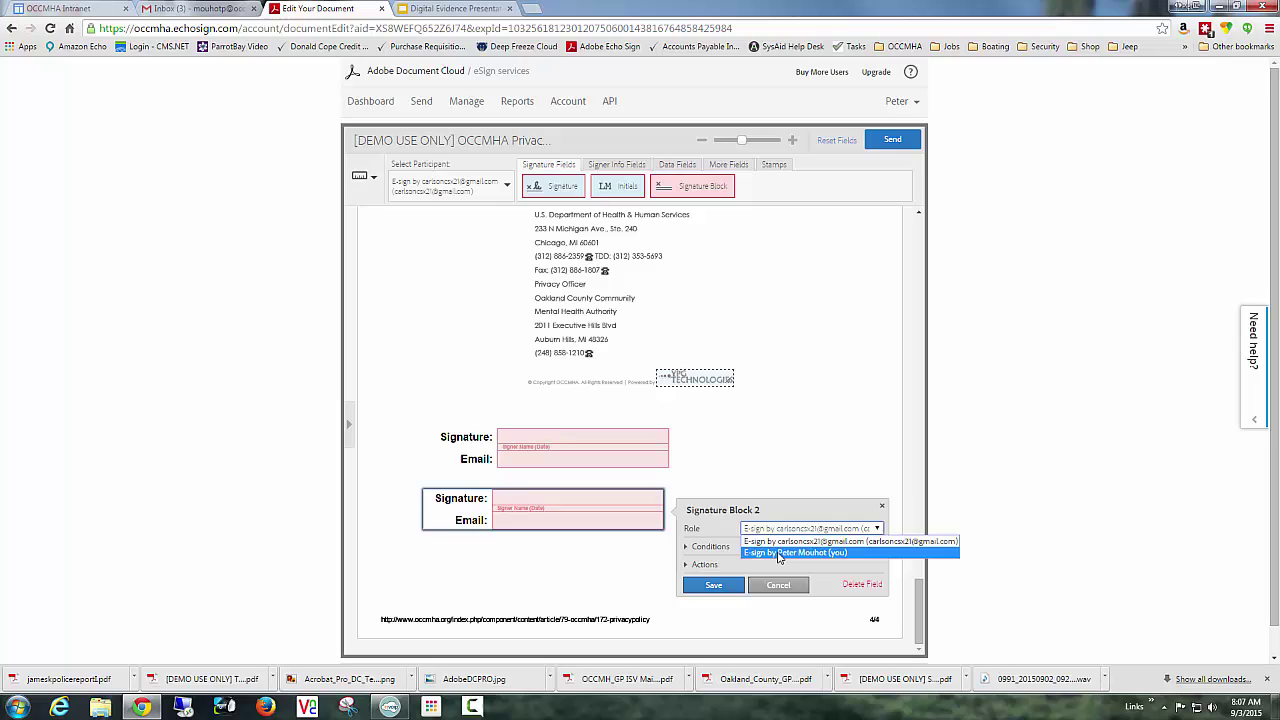
pyautogui.click(781, 553)
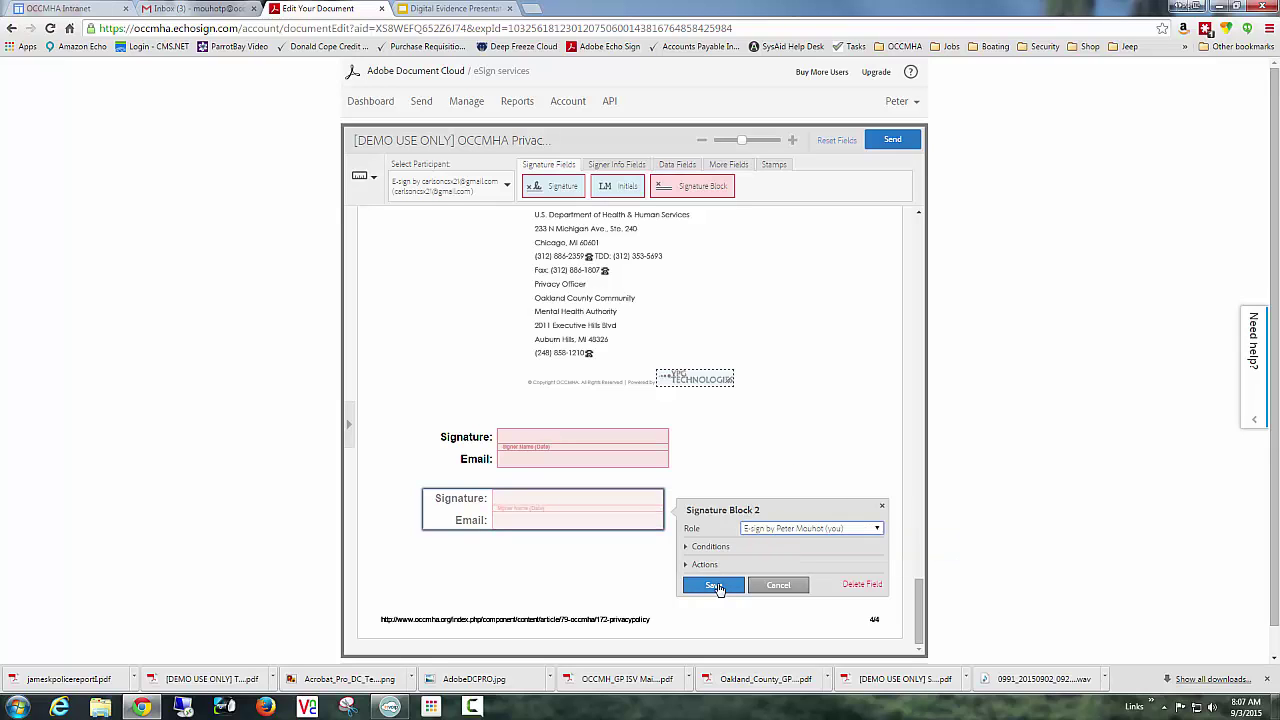
pyautogui.click(716, 587)
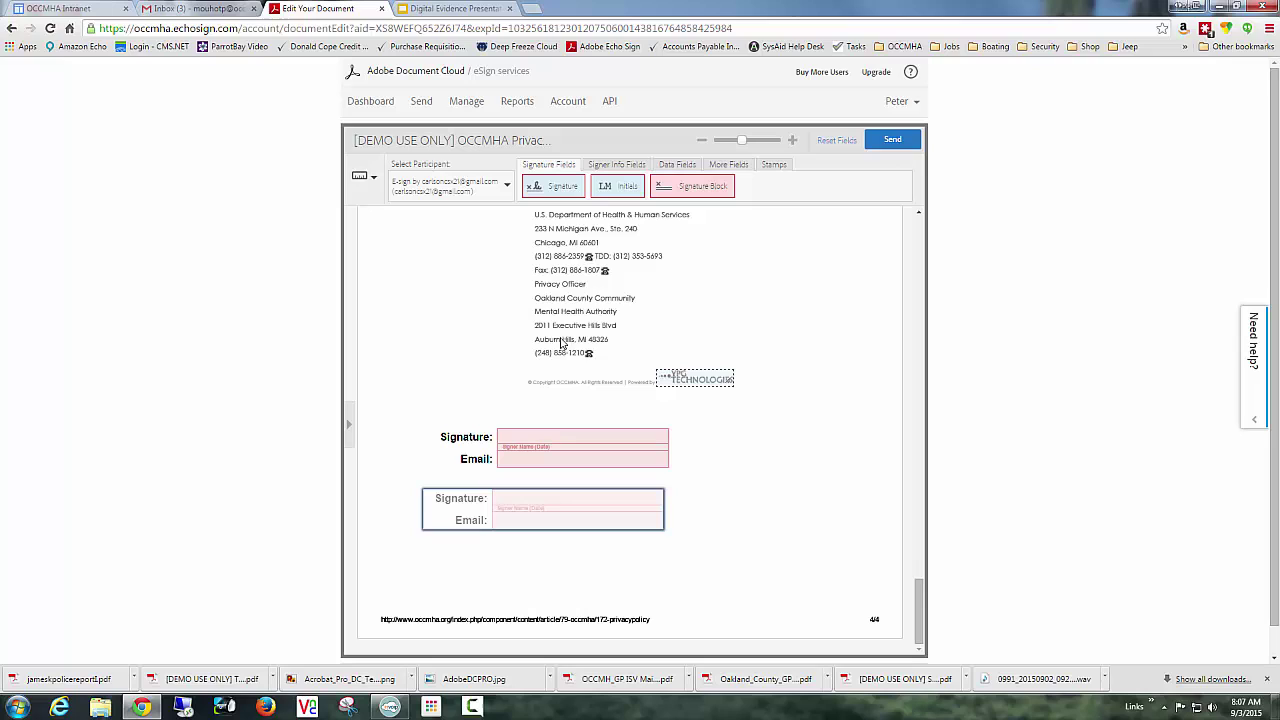
# Send the document and add a weekly reminder for recipients who haven't signed.
pyautogui.click(892, 139)
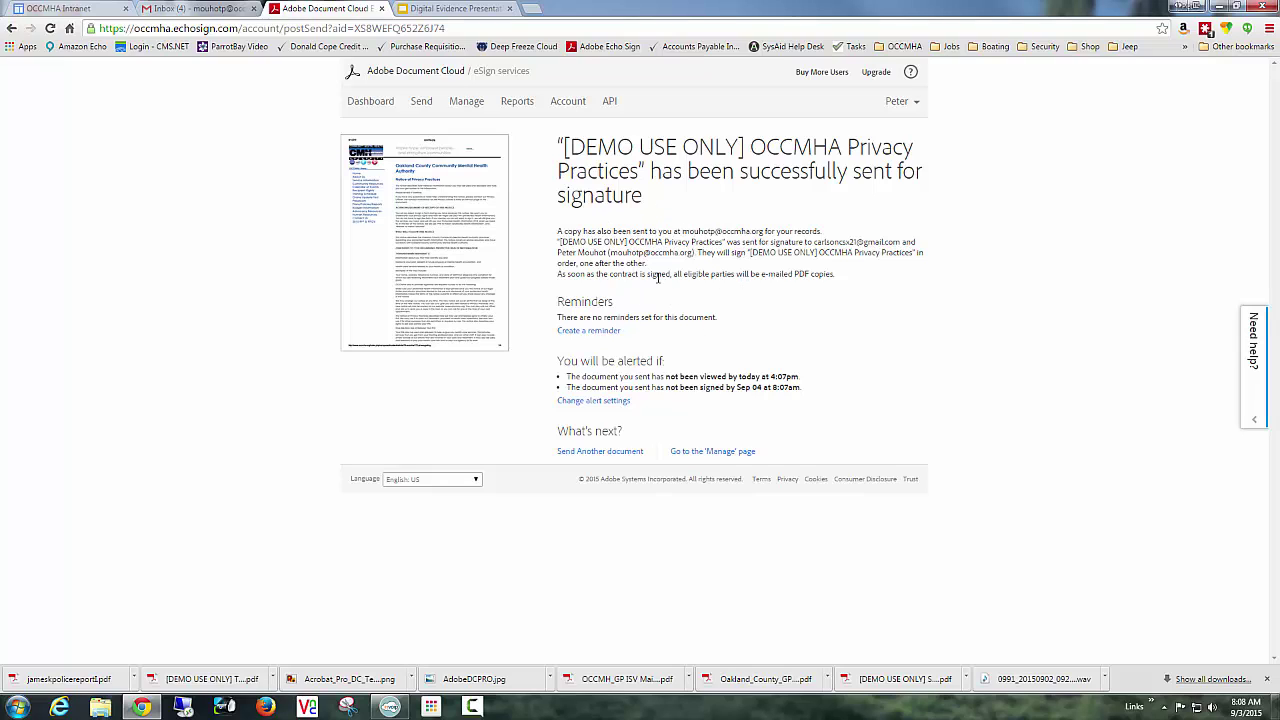
pyautogui.click(603, 333)
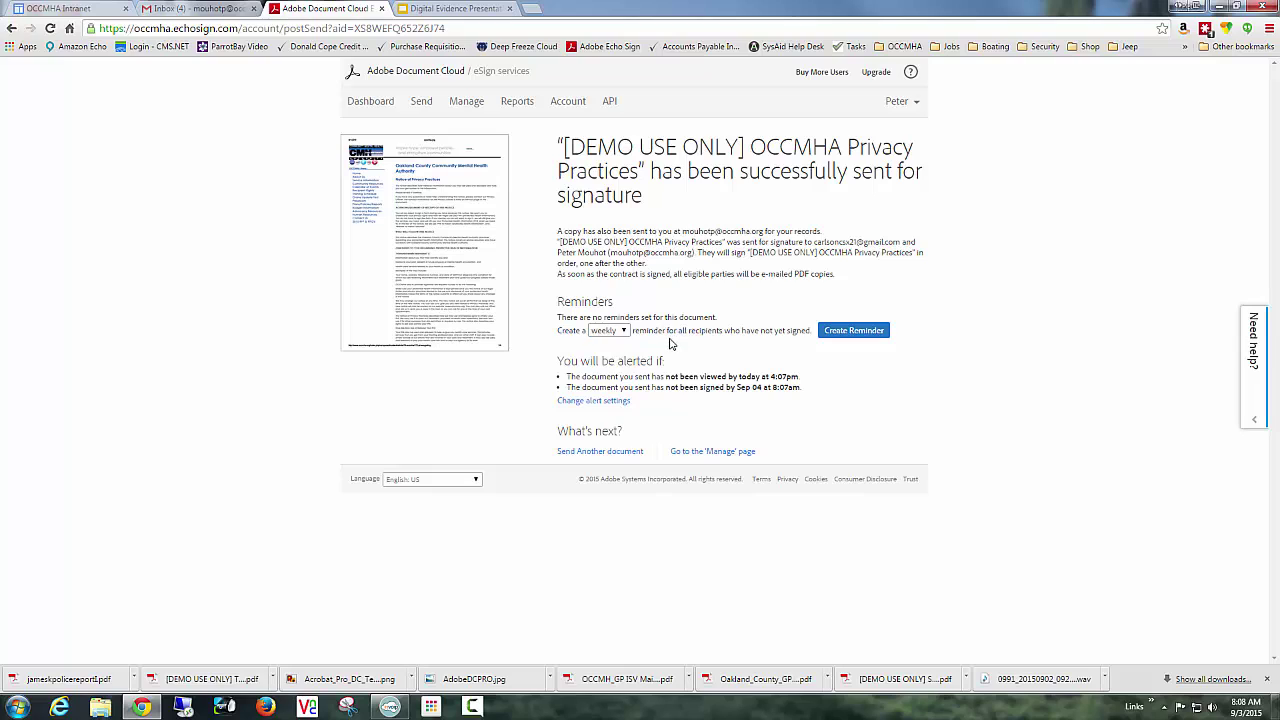
pyautogui.click(857, 333)
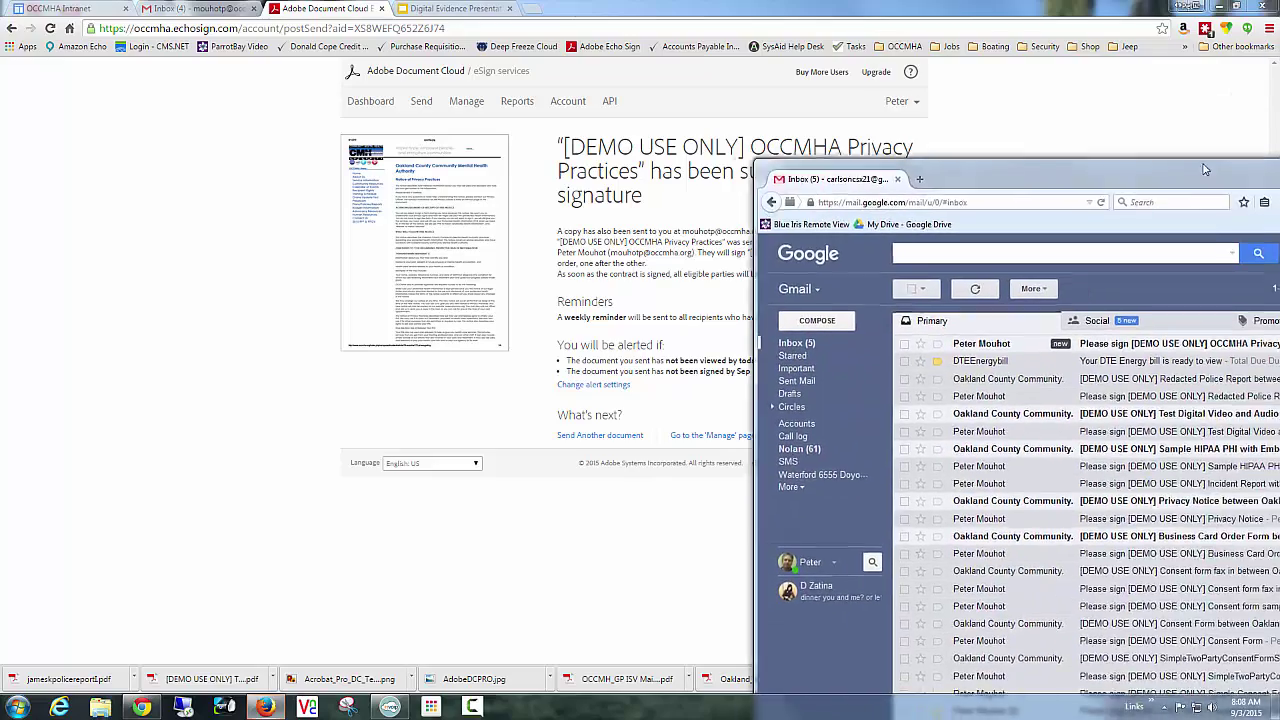
# In the signer's Gmail, open the 'Please sign' email and follow its review-and-sign link.
pyautogui.moveTo(1279, 133); pyautogui.dragTo(877, 90)
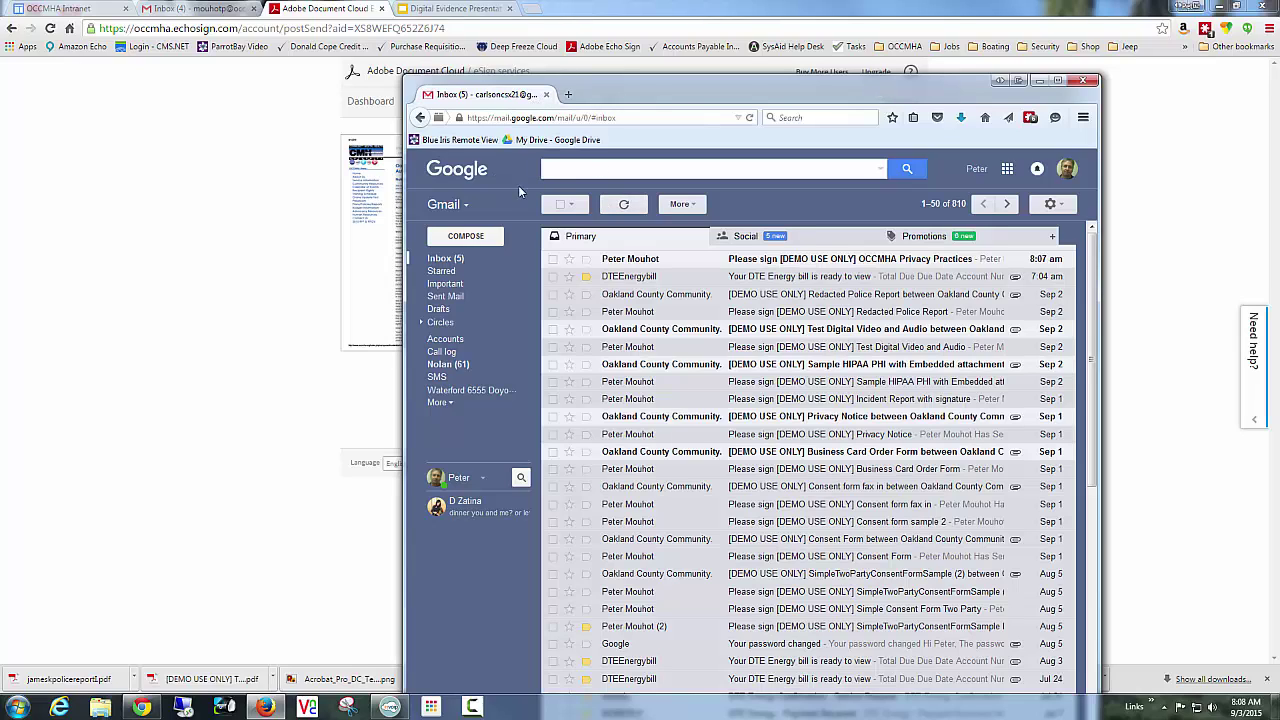
pyautogui.click(696, 264)
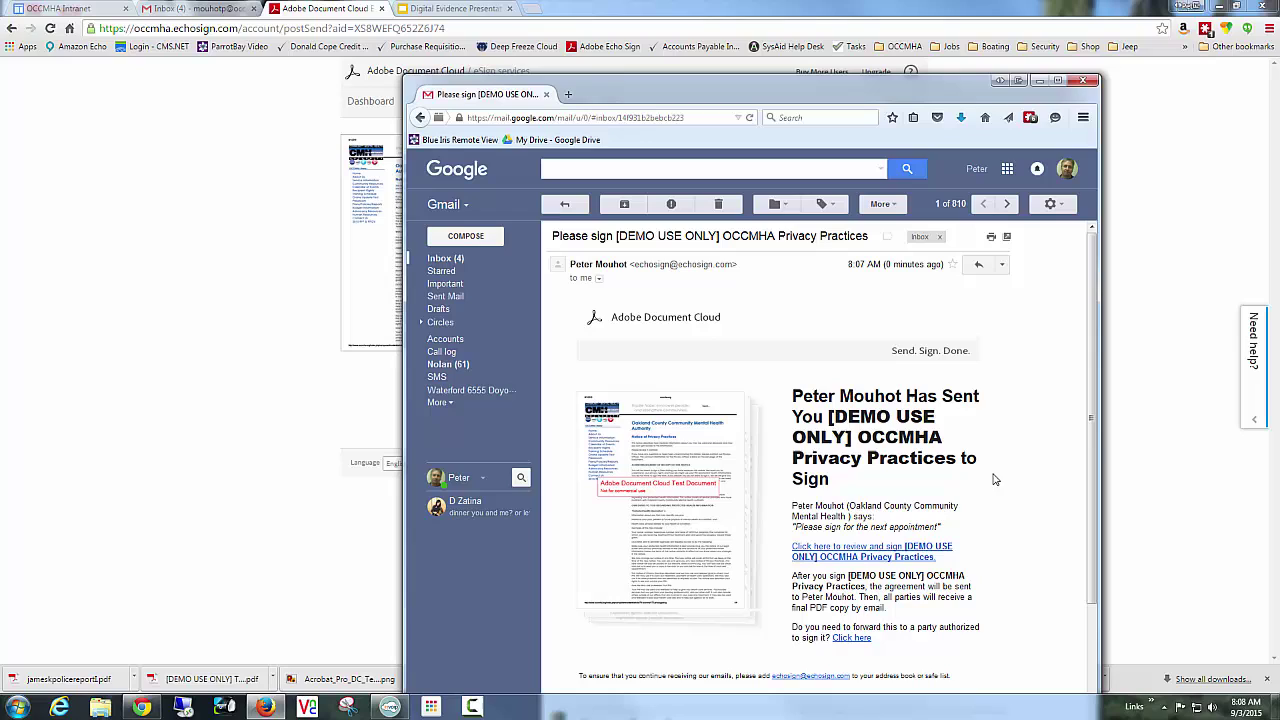
pyautogui.click(870, 556)
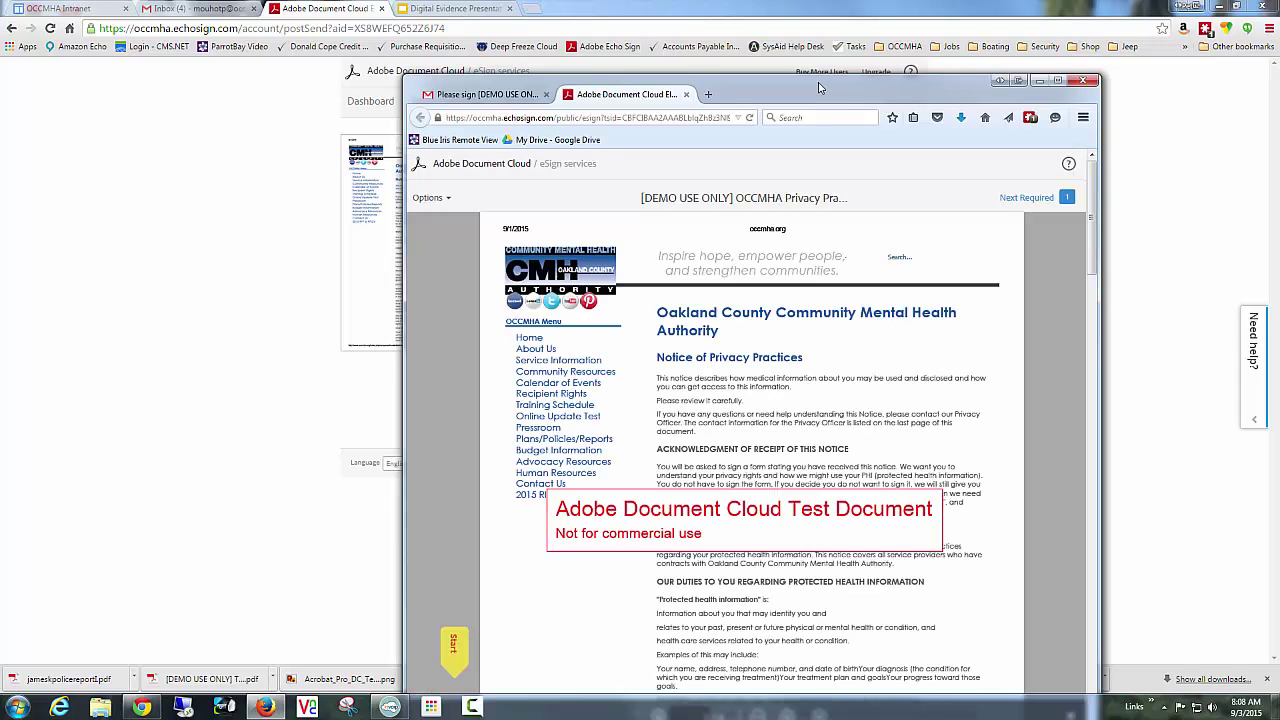
# Scroll through the loaded notice and jump to the required signature field on page 4.
pyautogui.moveTo(818, 88); pyautogui.dragTo(808, 43)
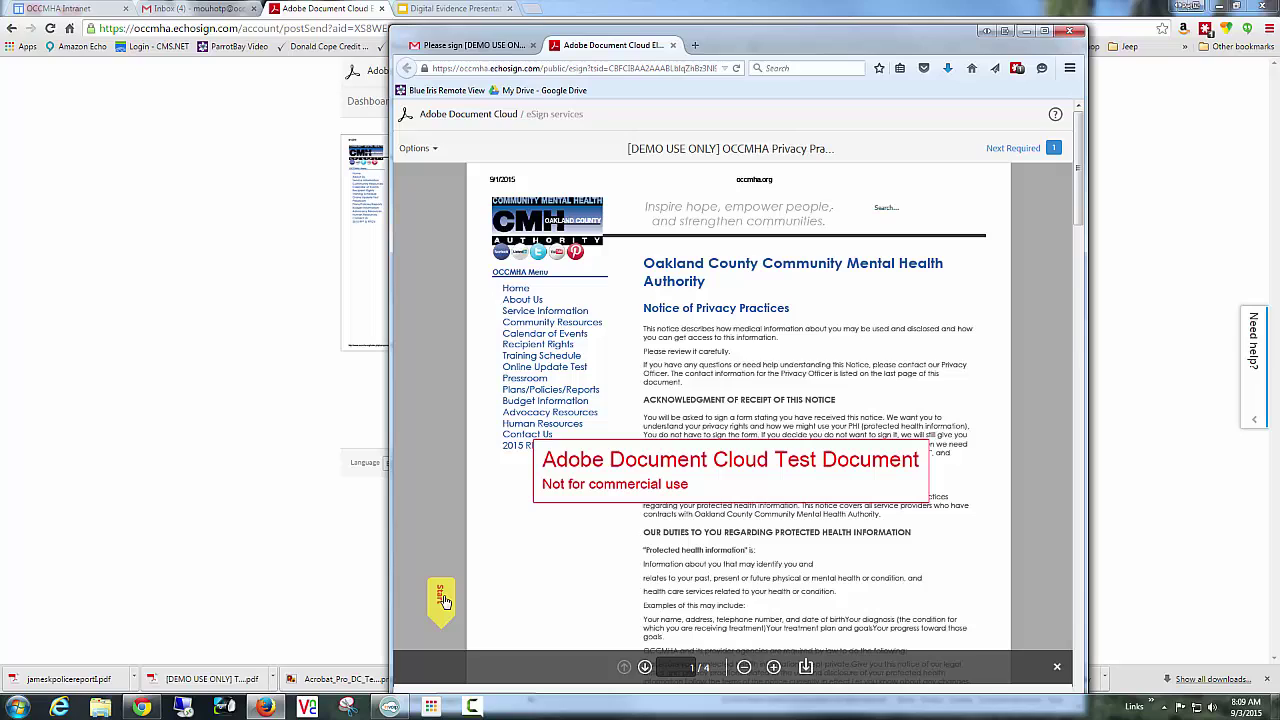
pyautogui.scroll(-2, 500, 560)
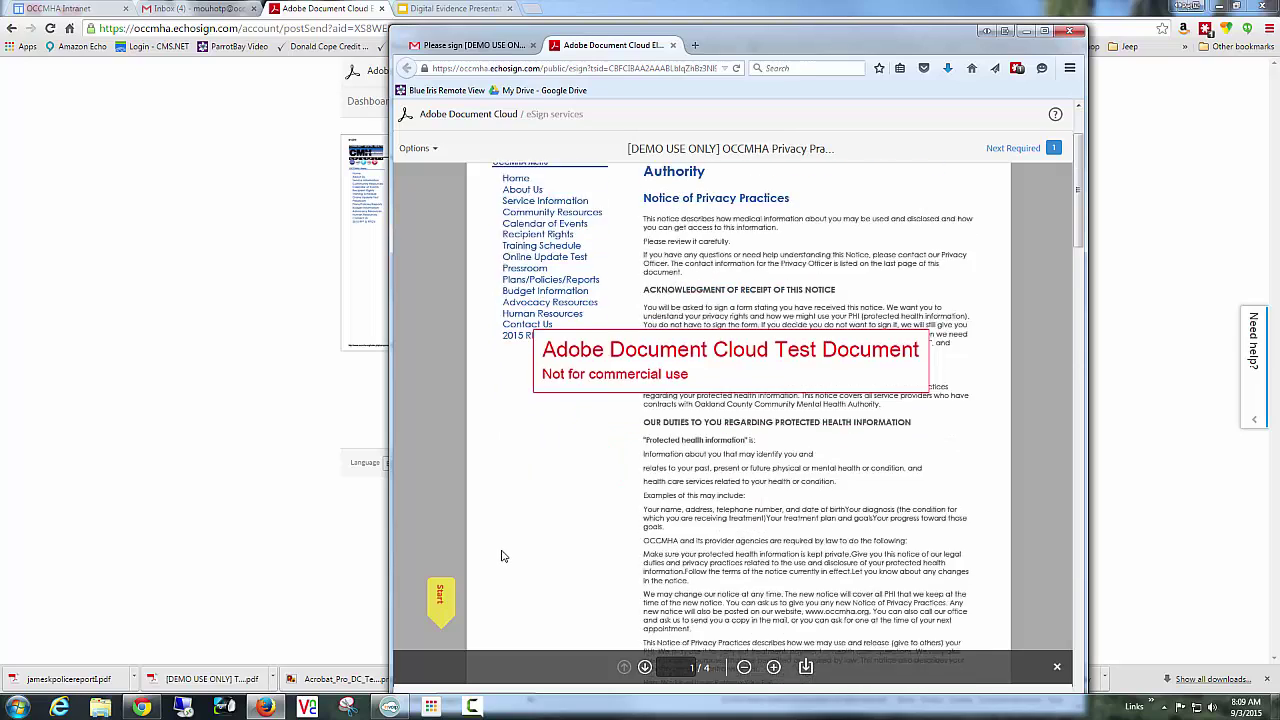
pyautogui.scroll(2, 503, 549)
pyautogui.scroll(-5, 504, 547)
pyautogui.scroll(1, 504, 547)
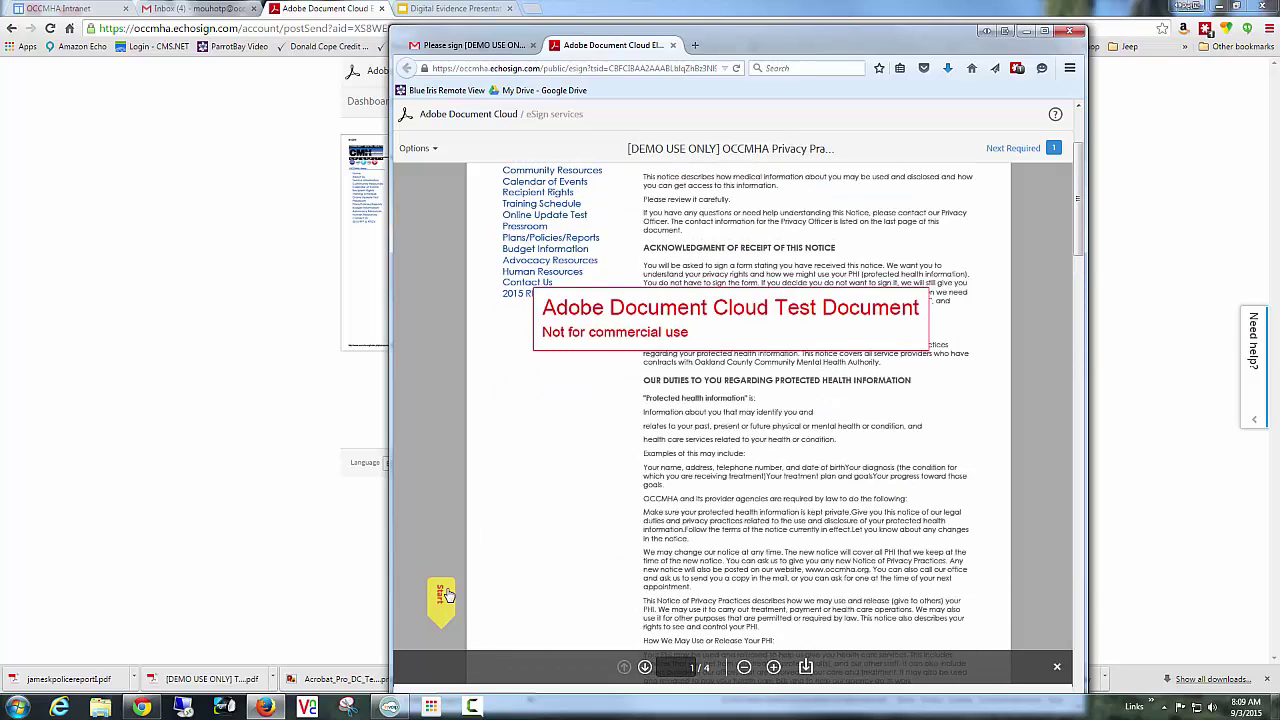
pyautogui.click(441, 597)
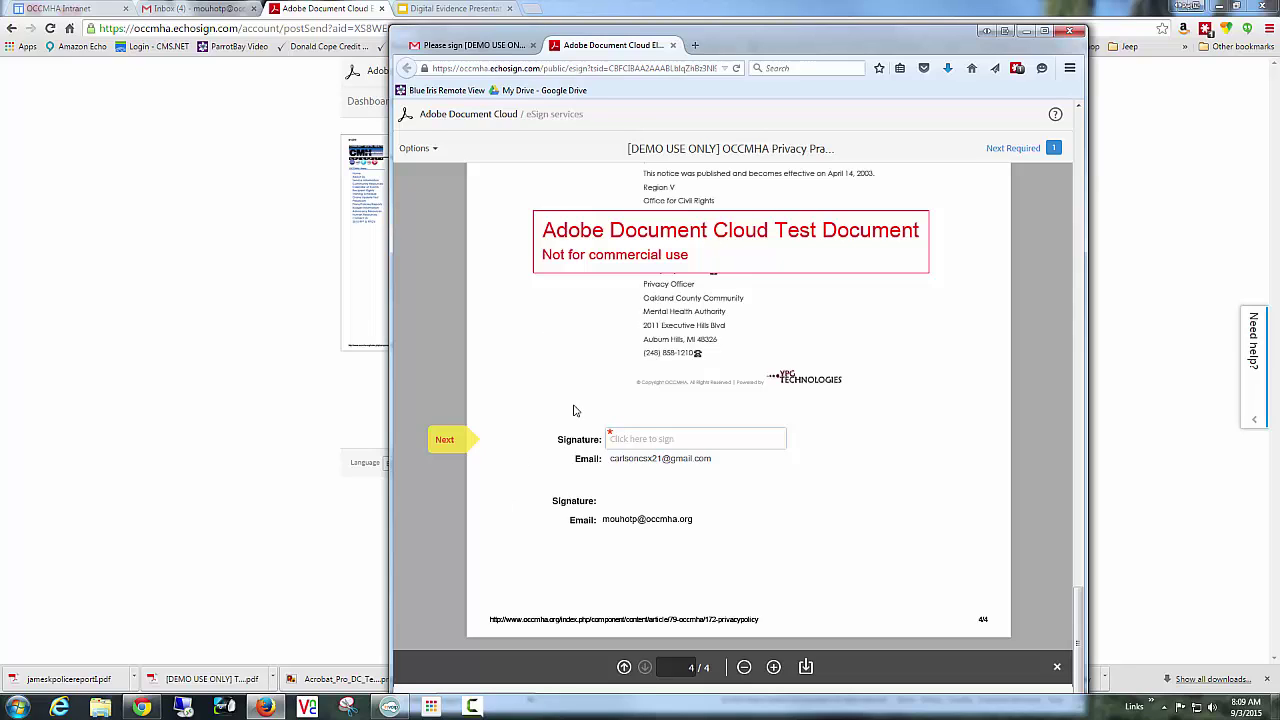
# Type the signer's full name as a signature and apply it to the page 4 field.
pyautogui.click(655, 443)
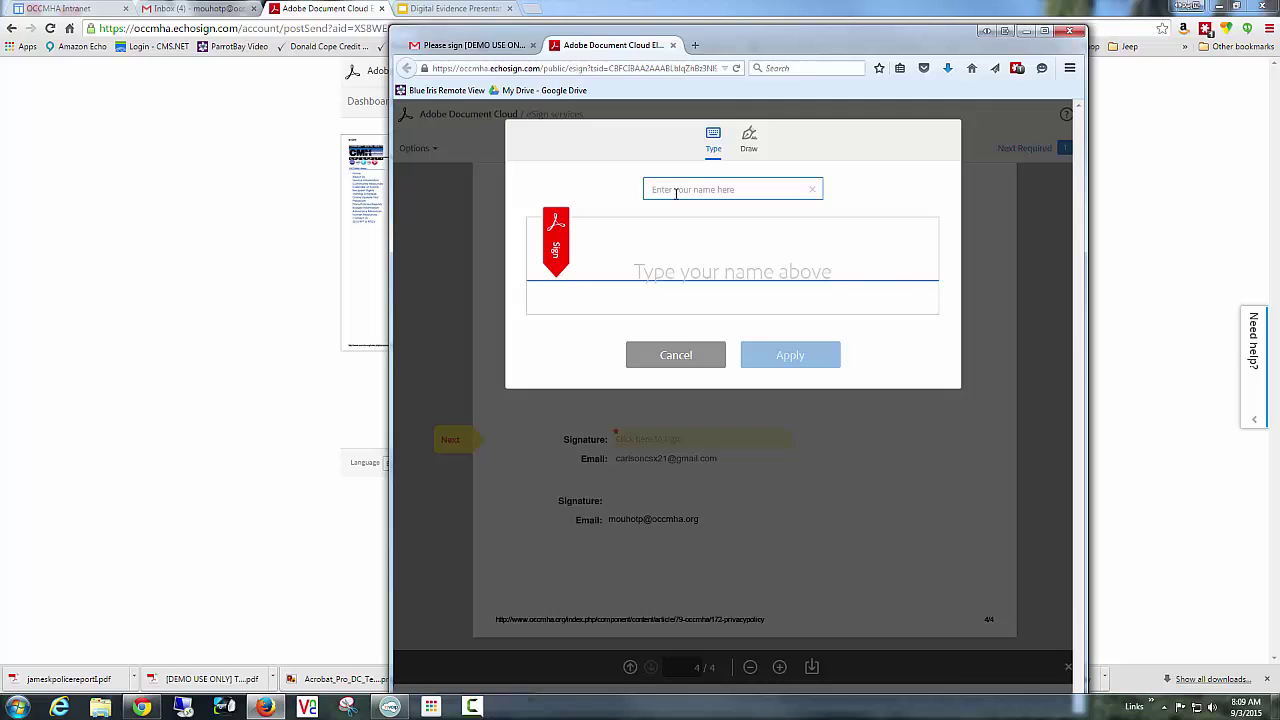
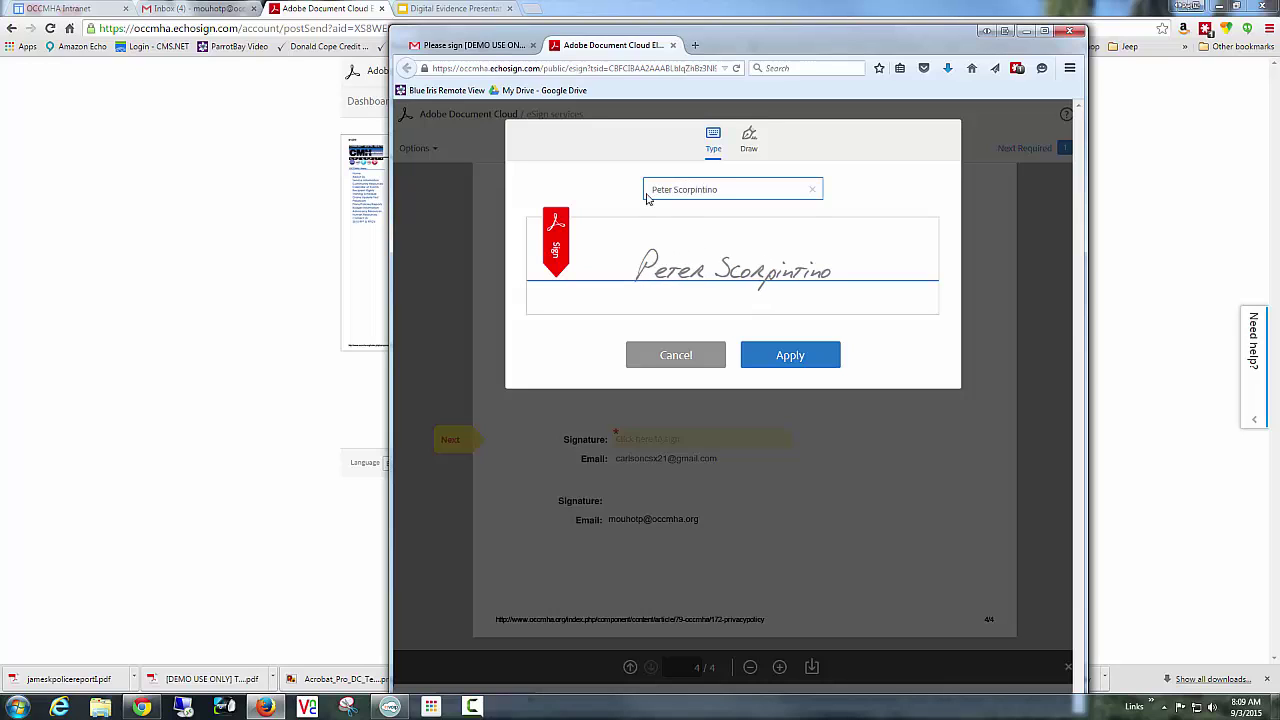
pyautogui.click(789, 354)
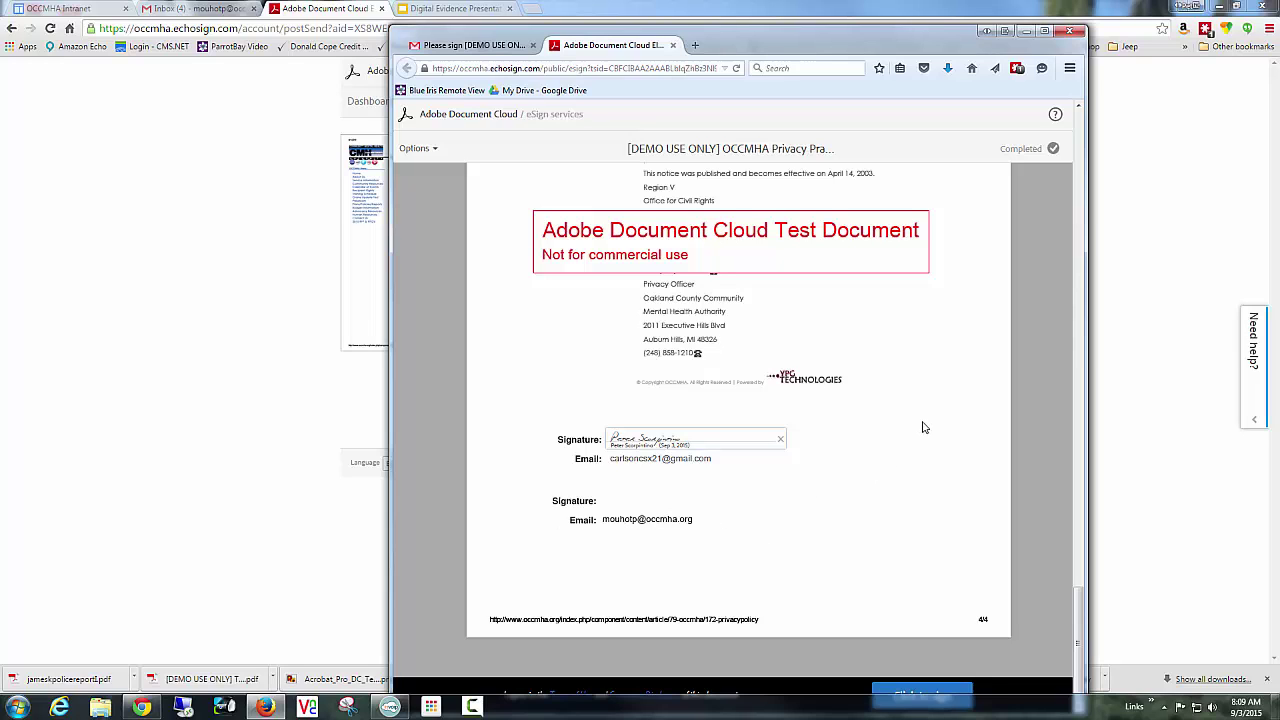
# Submit the first signer's signature with Click to sign.
pyautogui.moveTo(847, 51); pyautogui.dragTo(844, 37)
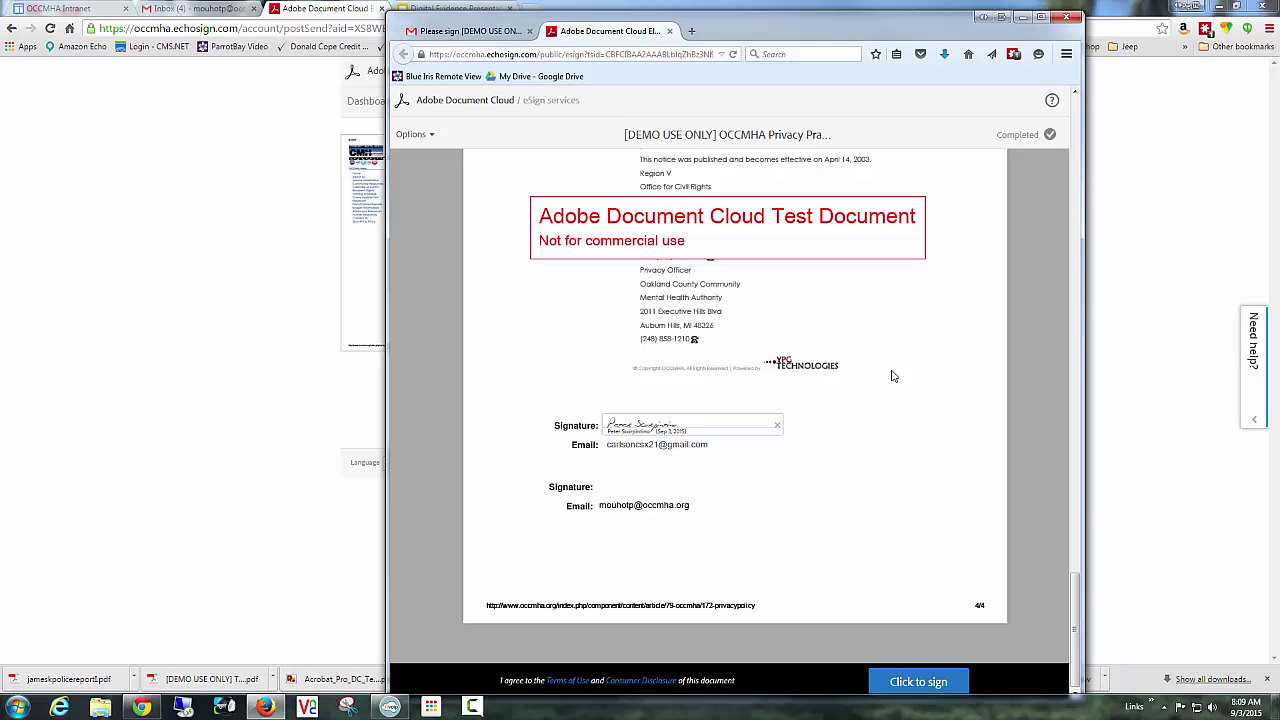
pyautogui.click(935, 681)
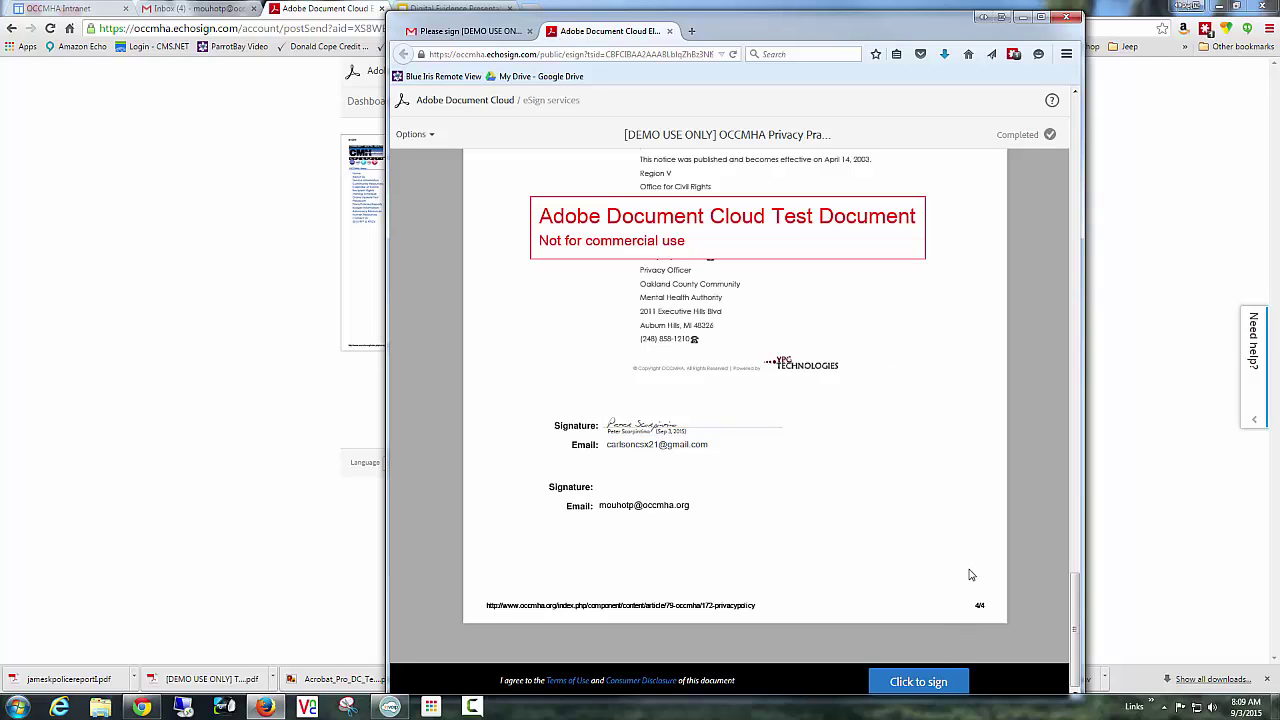
pyautogui.click(930, 688)
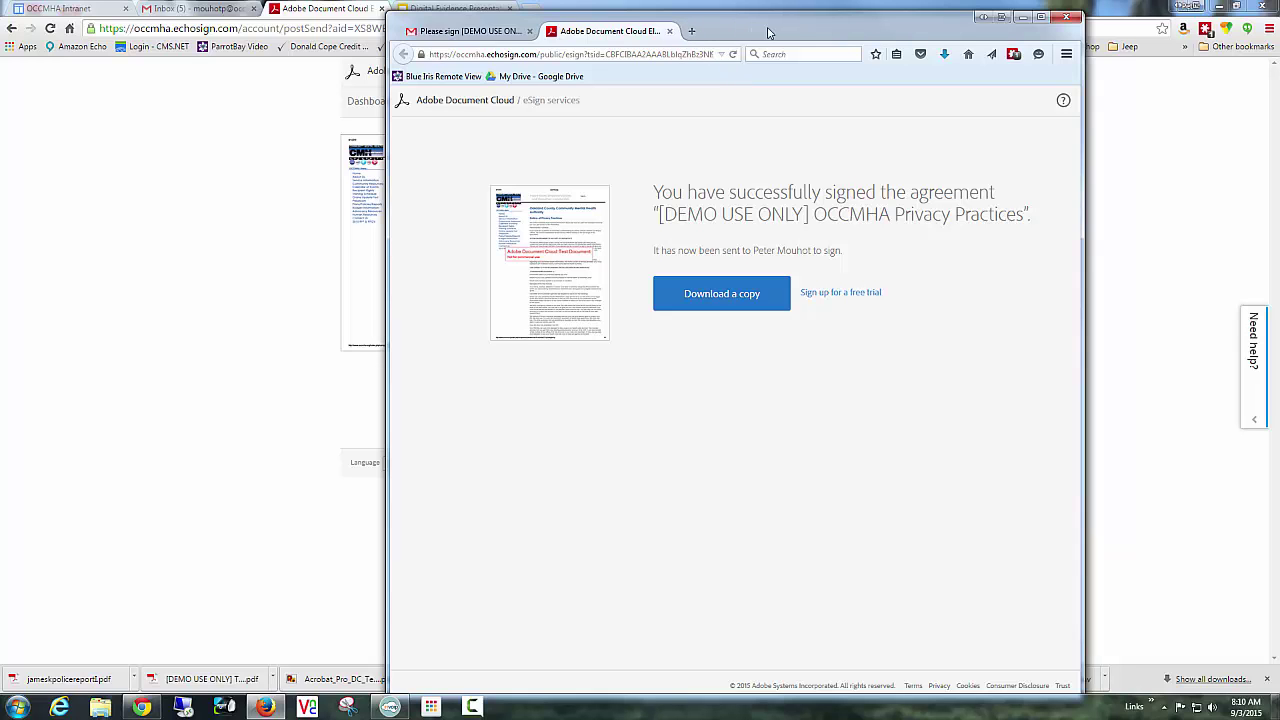
# Drag the Firefox signing window aside and switch to the Gmail inbox tab in Chrome.
pyautogui.moveTo(766, 32); pyautogui.dragTo(1279, 160)
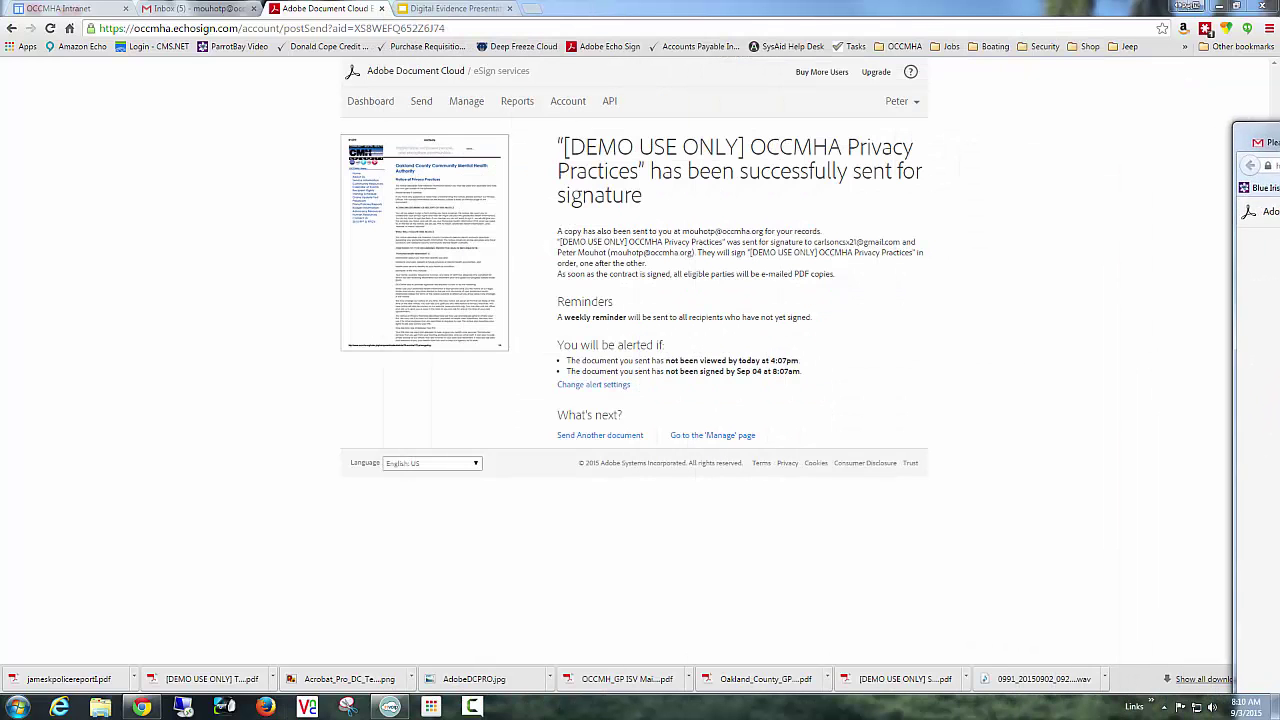
pyautogui.click(230, 10)
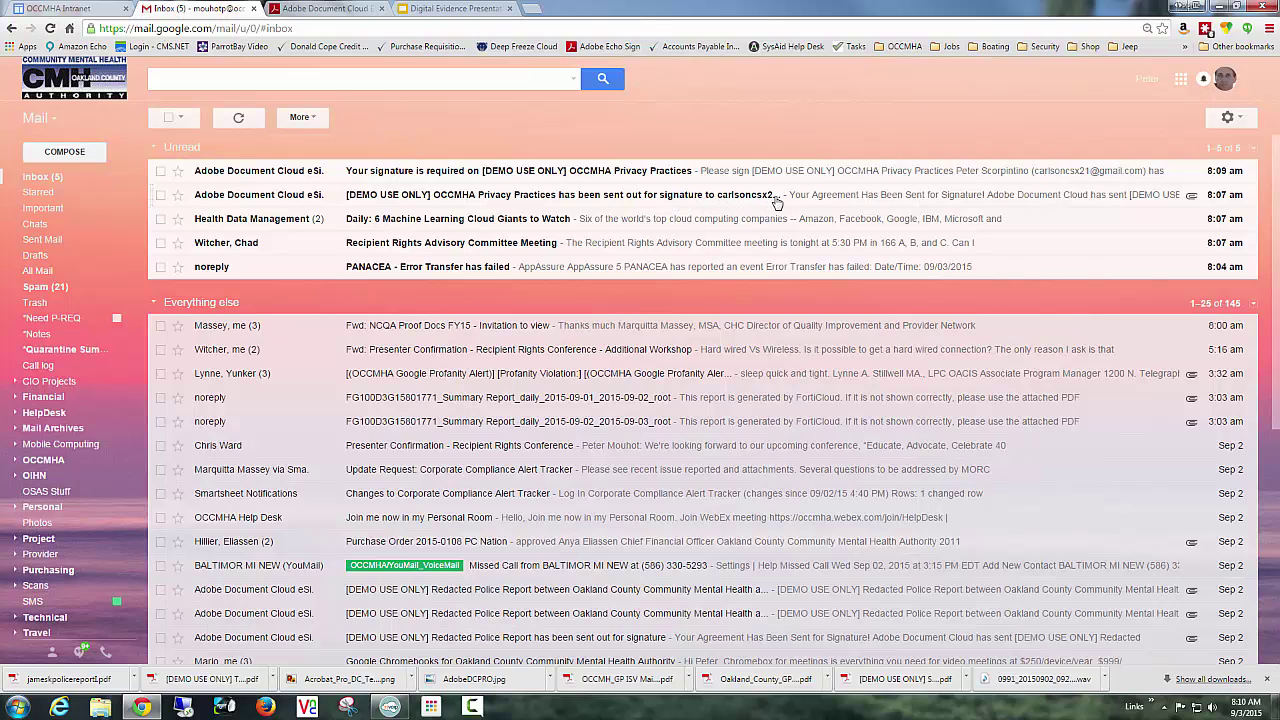
# Open Adobe eSign's 'Your signature is required' email for the OCCMHA Privacy Practices agreement.
pyautogui.click(617, 172)
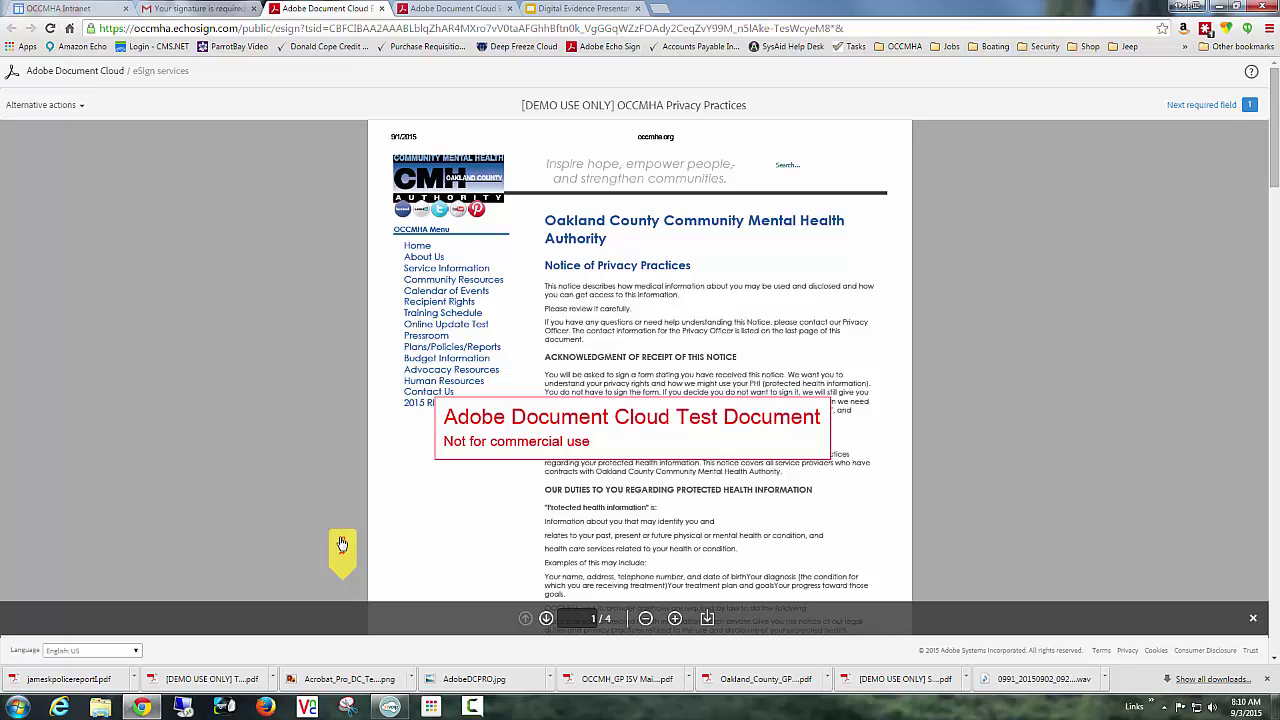
# Apply a typed signature to the page 4 signature field and submit it as the second signer.
pyautogui.click(341, 544)
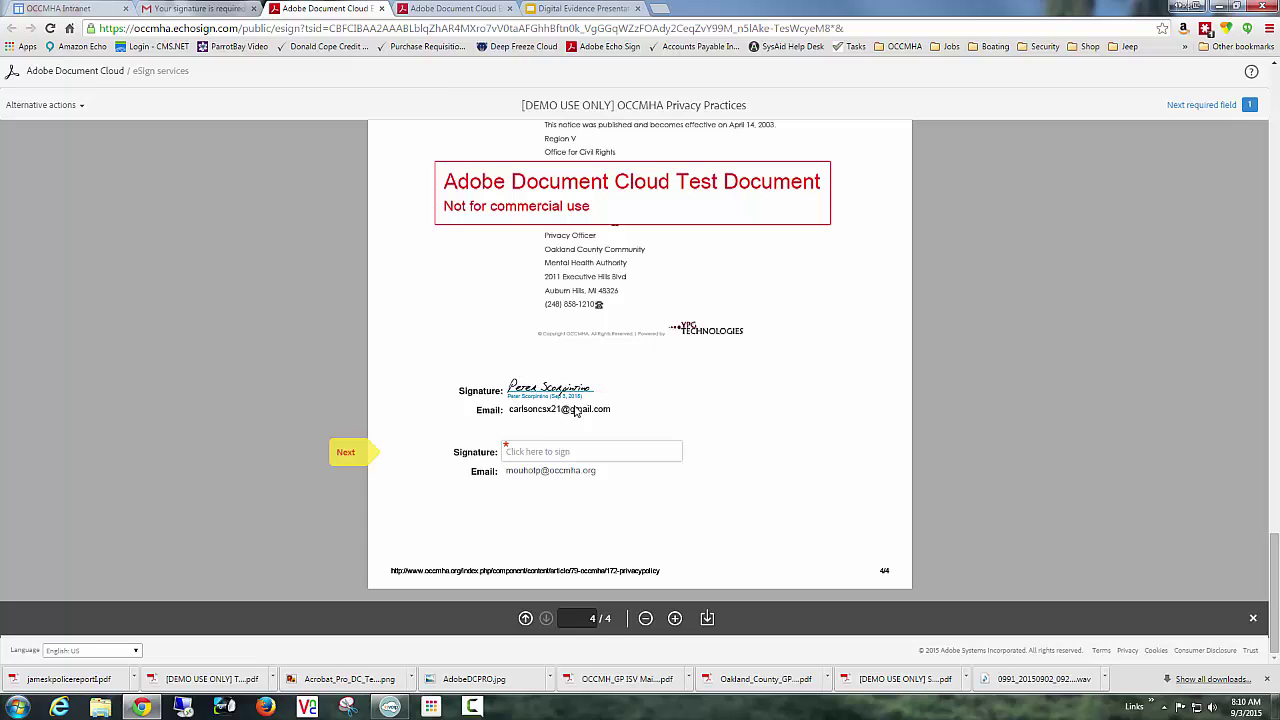
pyautogui.click(522, 453)
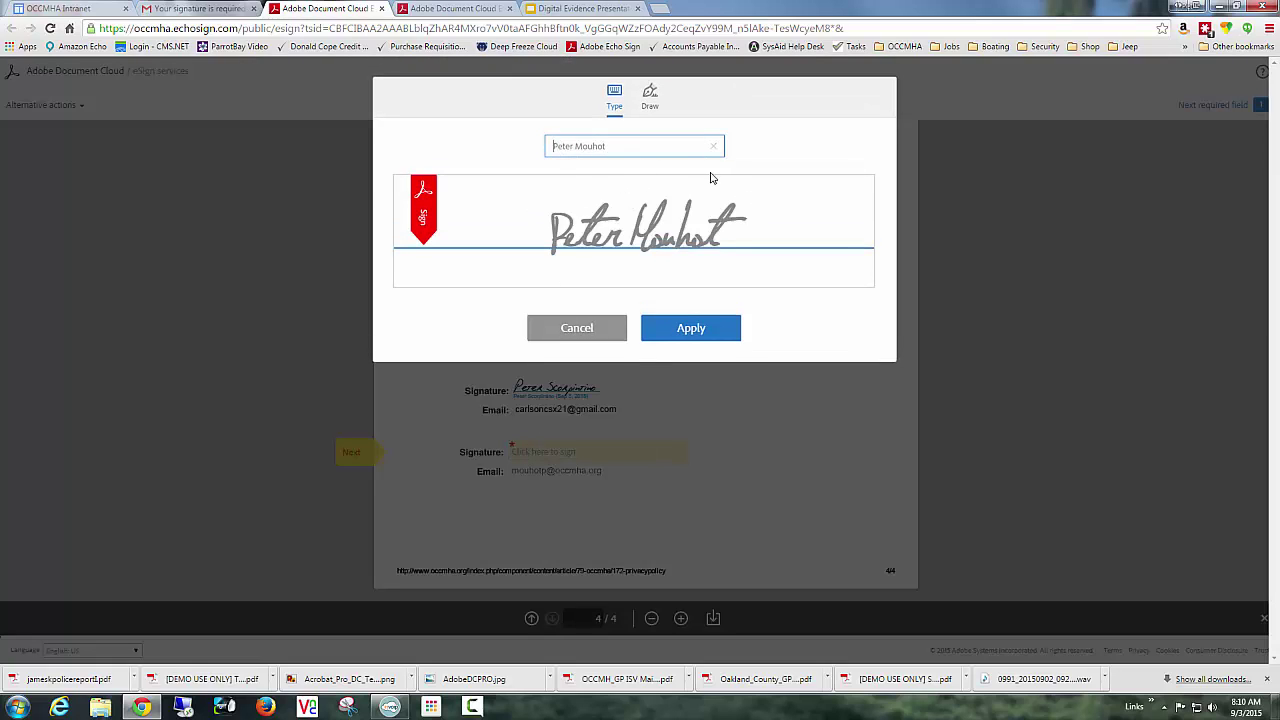
pyautogui.click(707, 336)
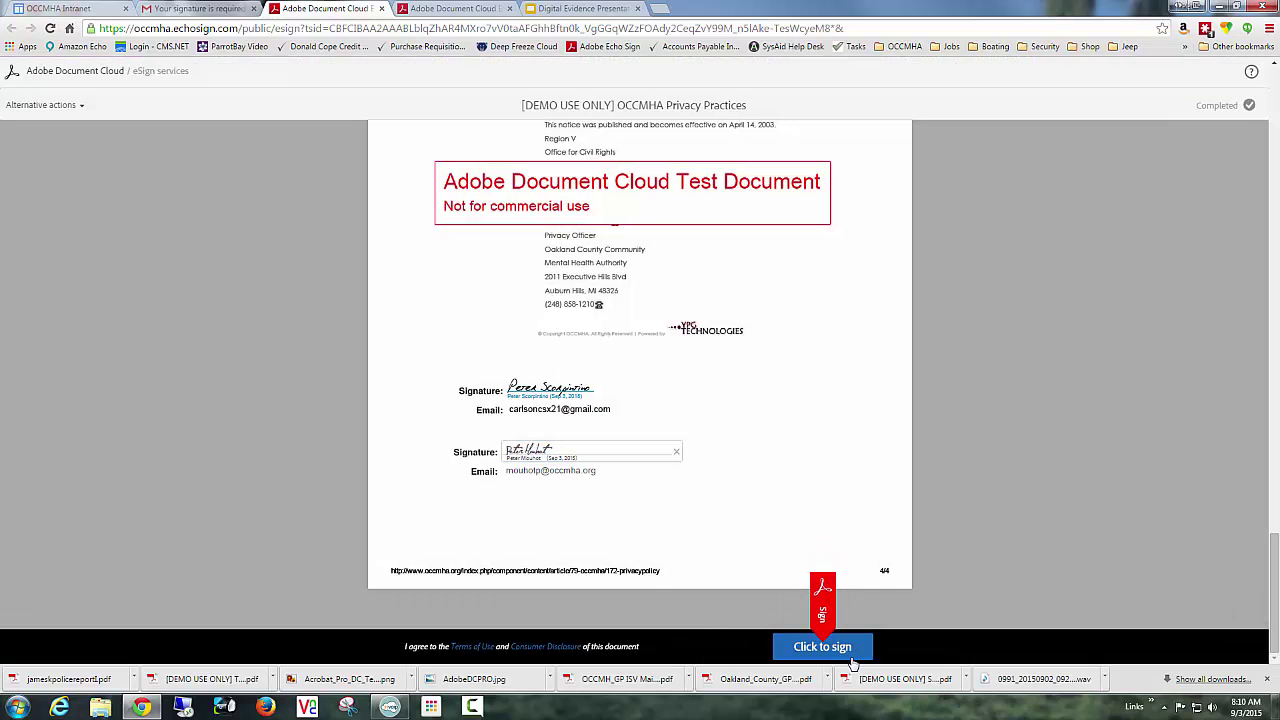
pyautogui.click(822, 647)
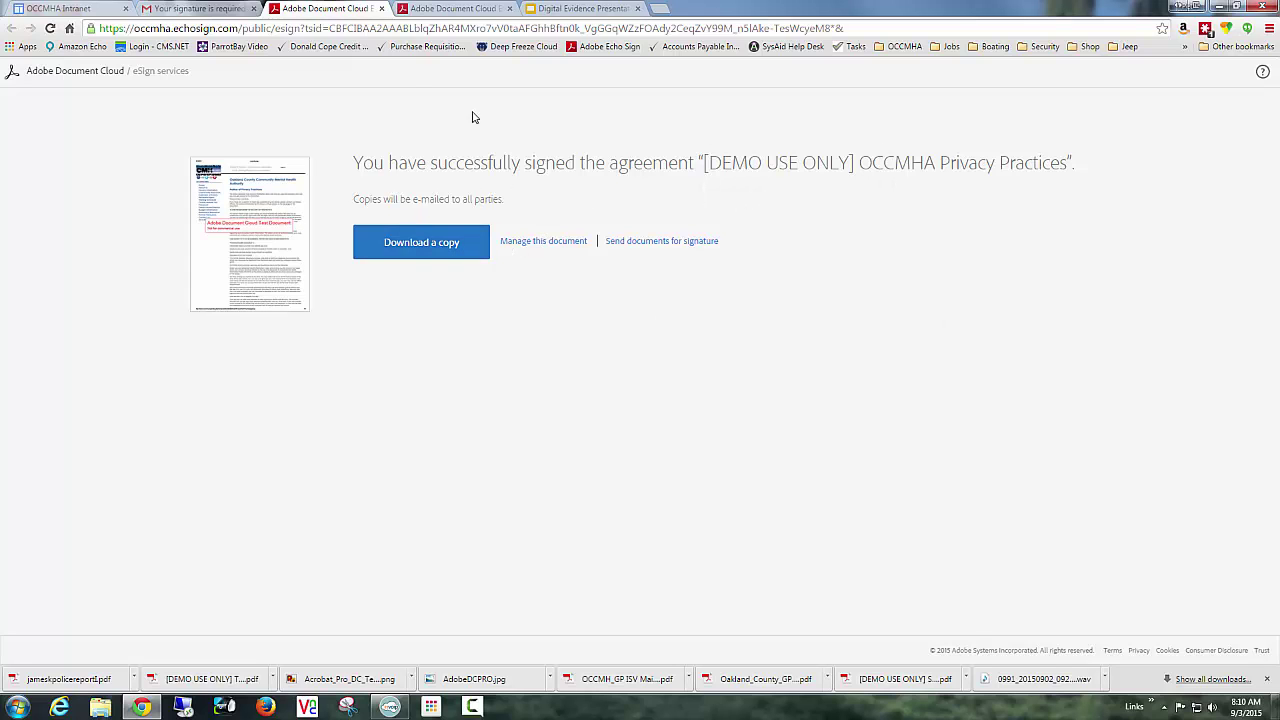
# Return to the inbox, open the OCCMHA 'Signed and Filed!' email and scroll to its PDF attachment.
pyautogui.click(222, 8)
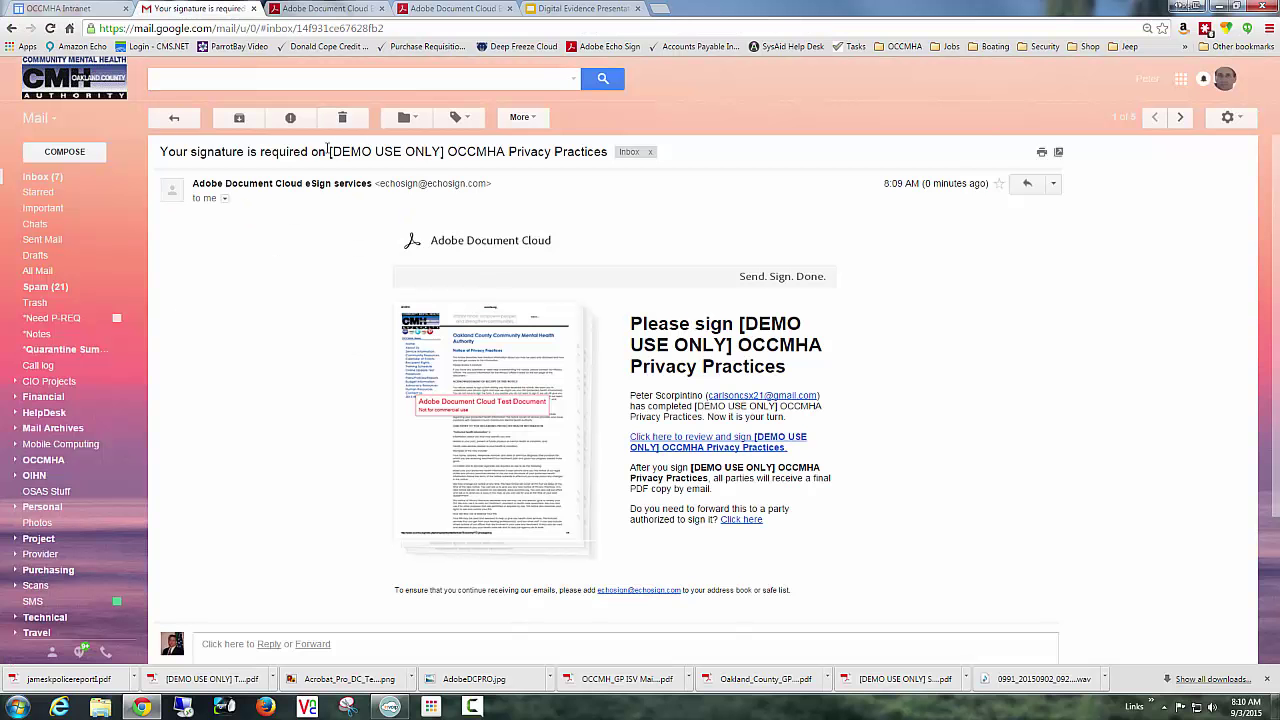
pyautogui.click(174, 118)
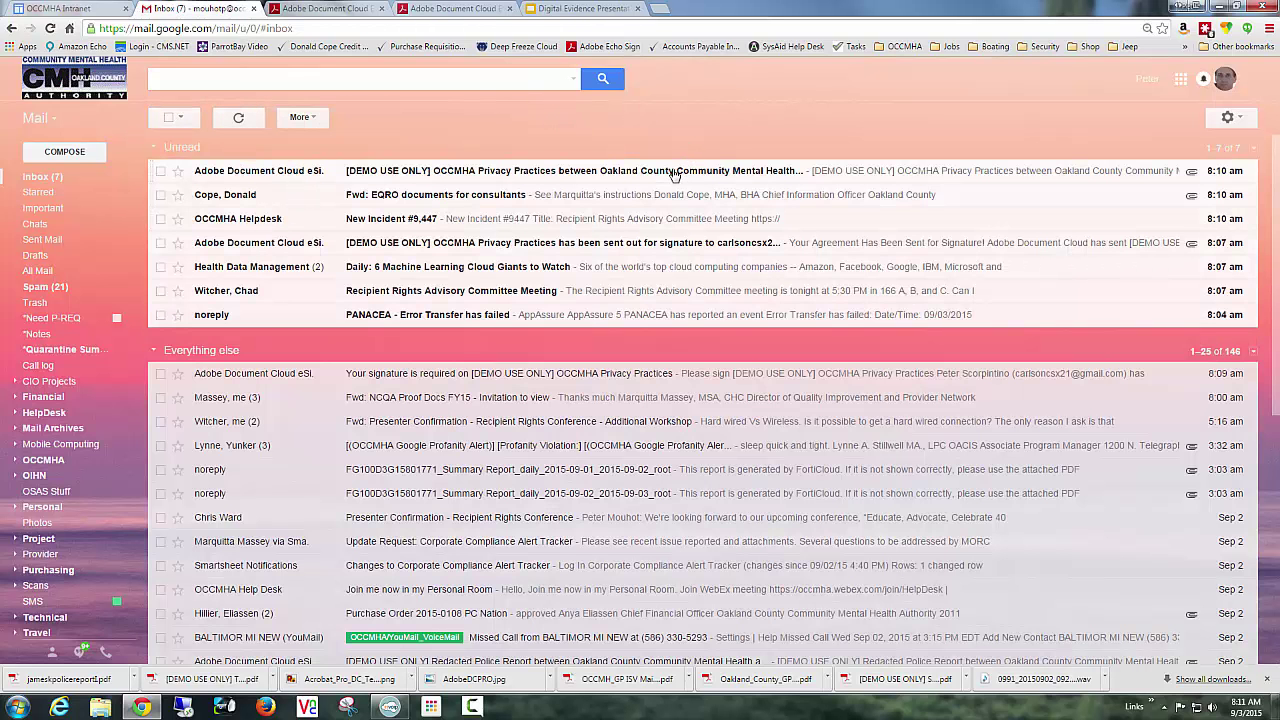
pyautogui.click(674, 172)
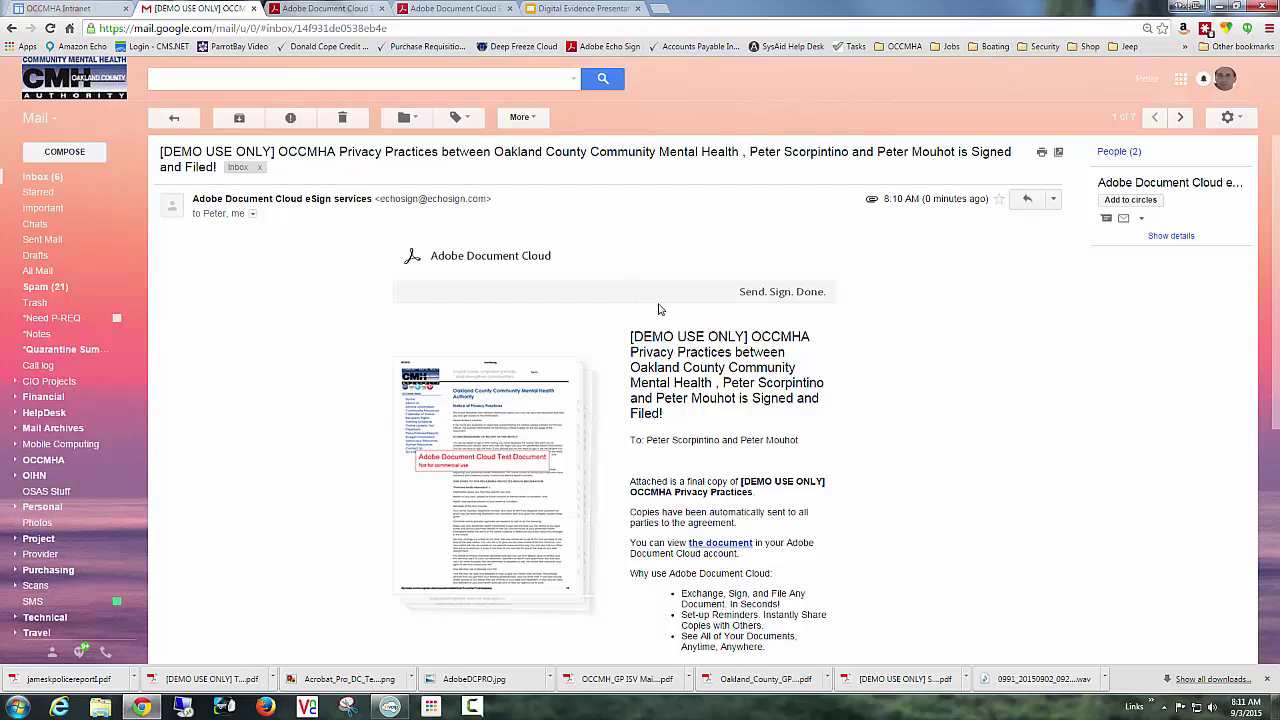
pyautogui.scroll(-1, 658, 309)
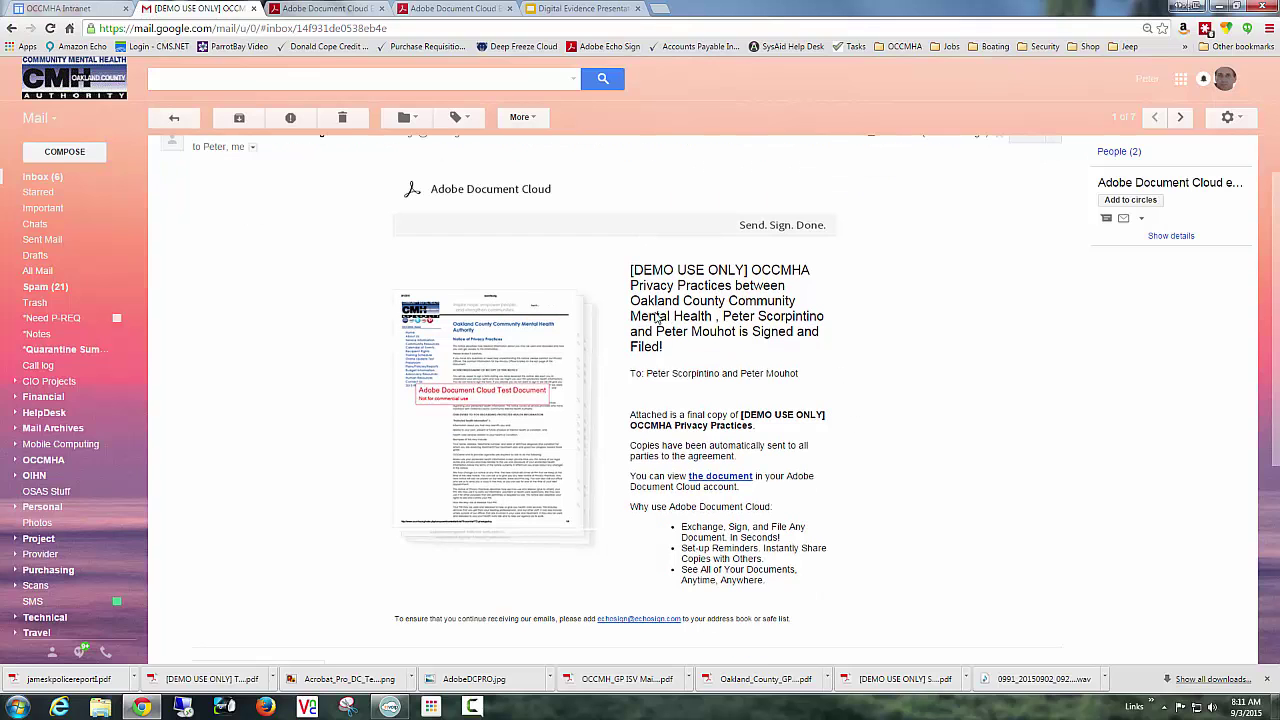
pyautogui.scroll(-2, 658, 316)
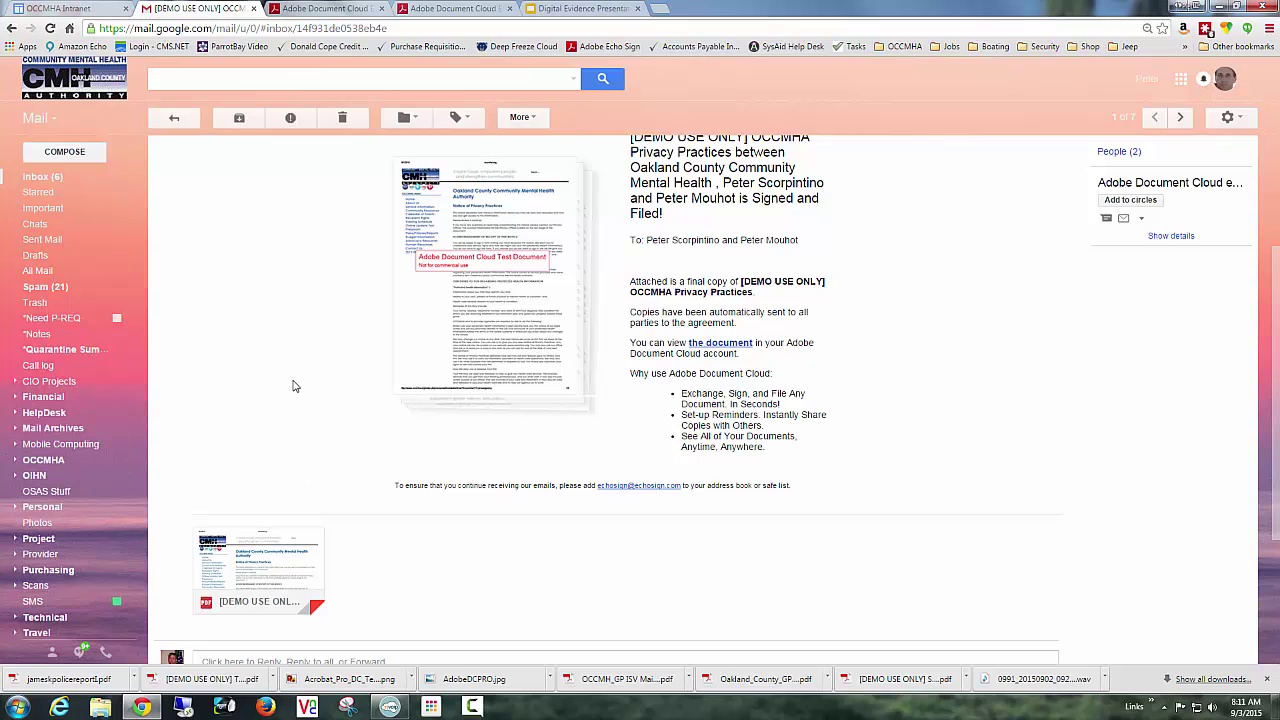
pyautogui.scroll(-3, 300, 525)
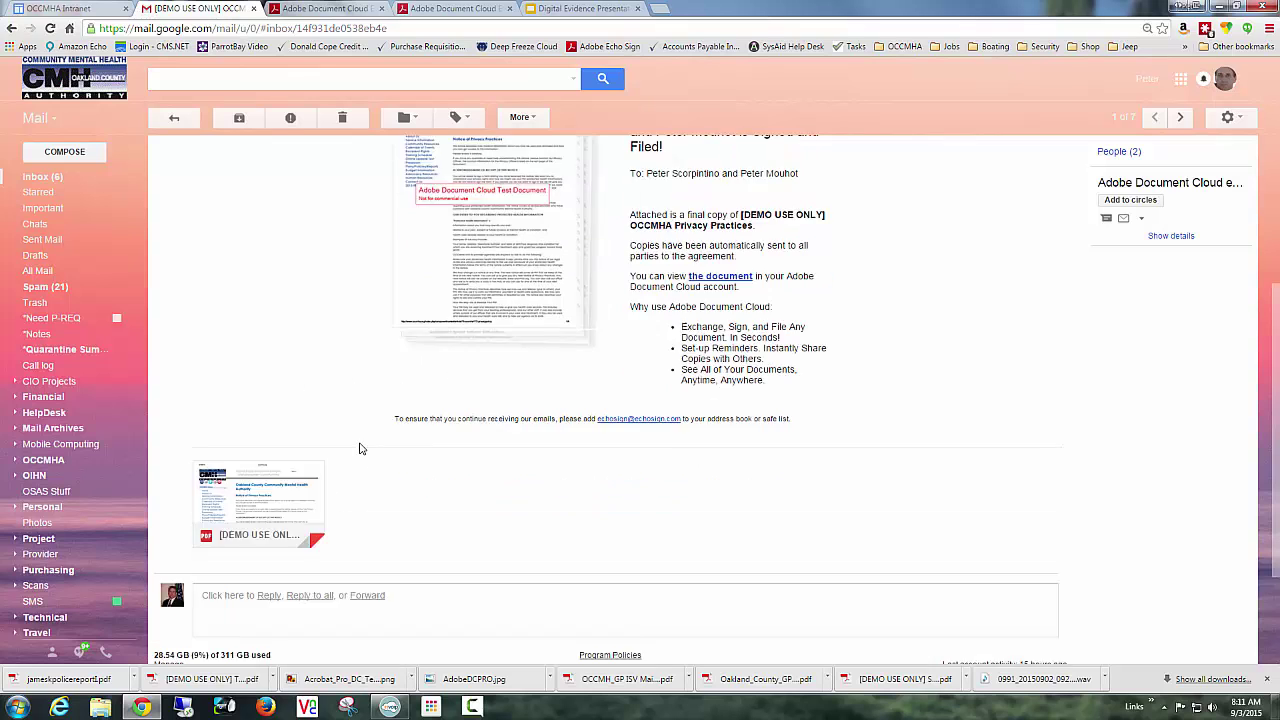
# Preview the attached signed PDF, scrolling to page 4's two signatures and the history page.
pyautogui.click(299, 444)
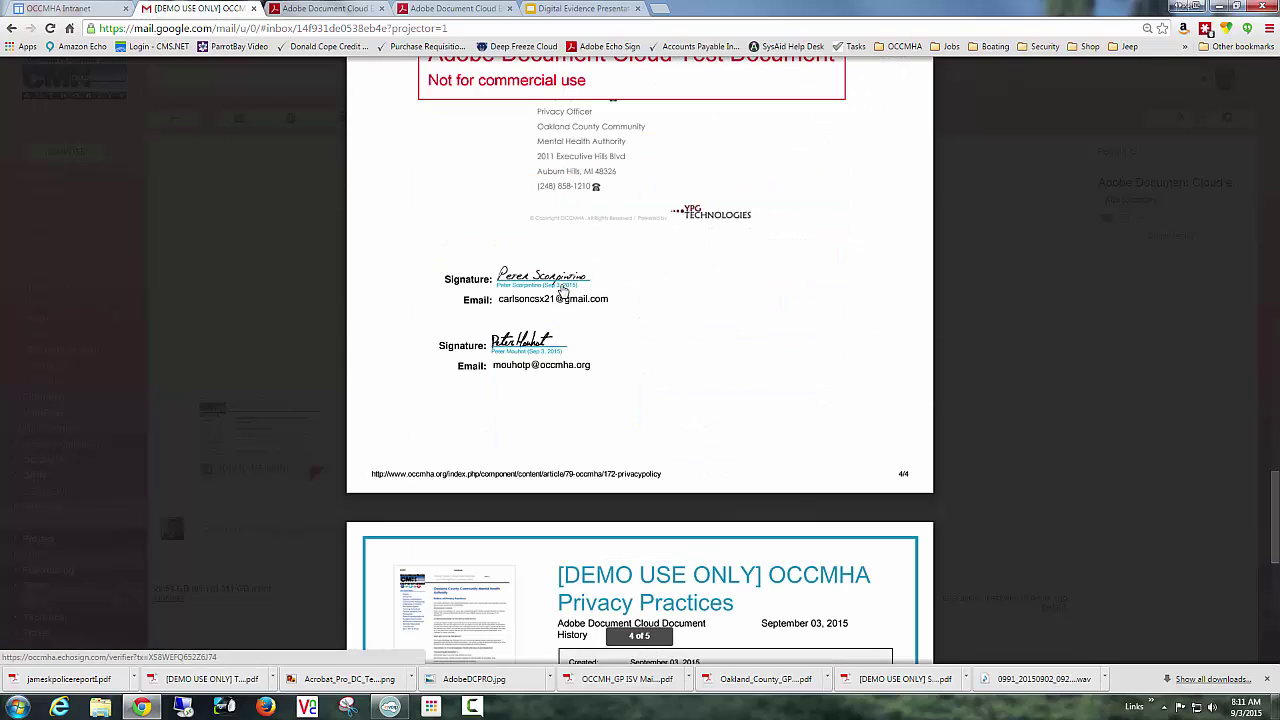
pyautogui.scroll(-5, 650, 302)
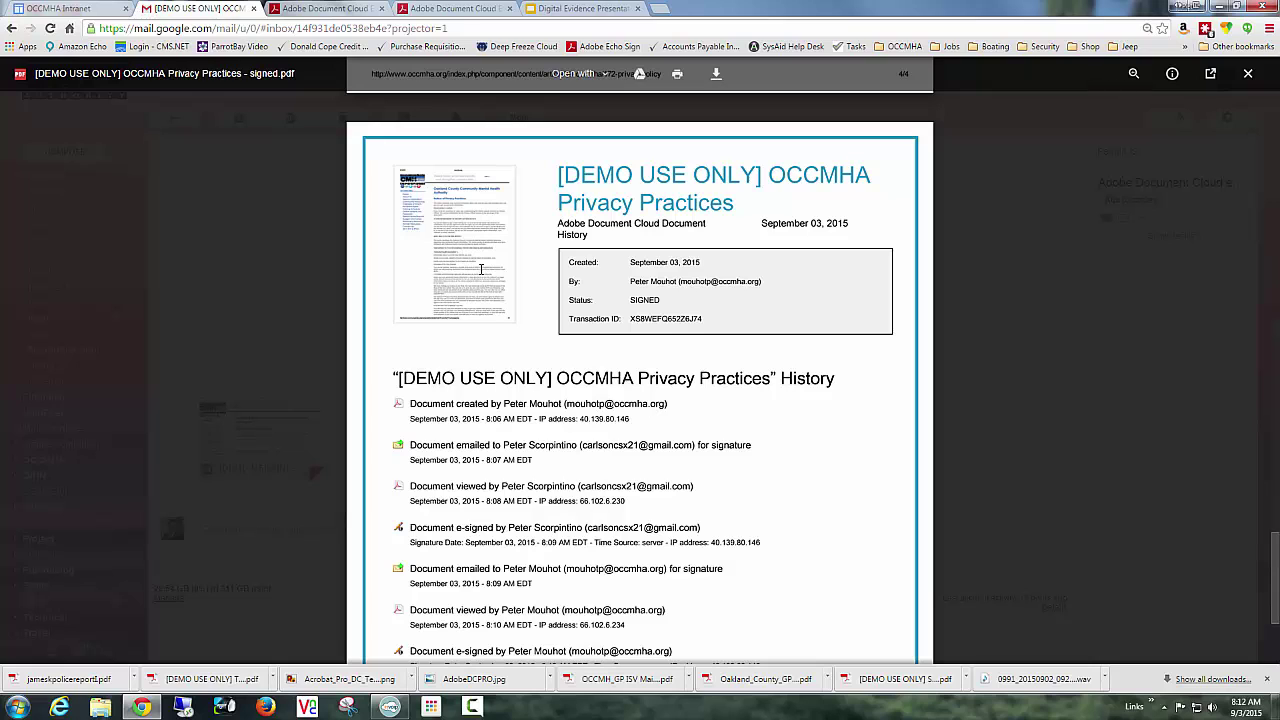
pyautogui.scroll(-3, 483, 268)
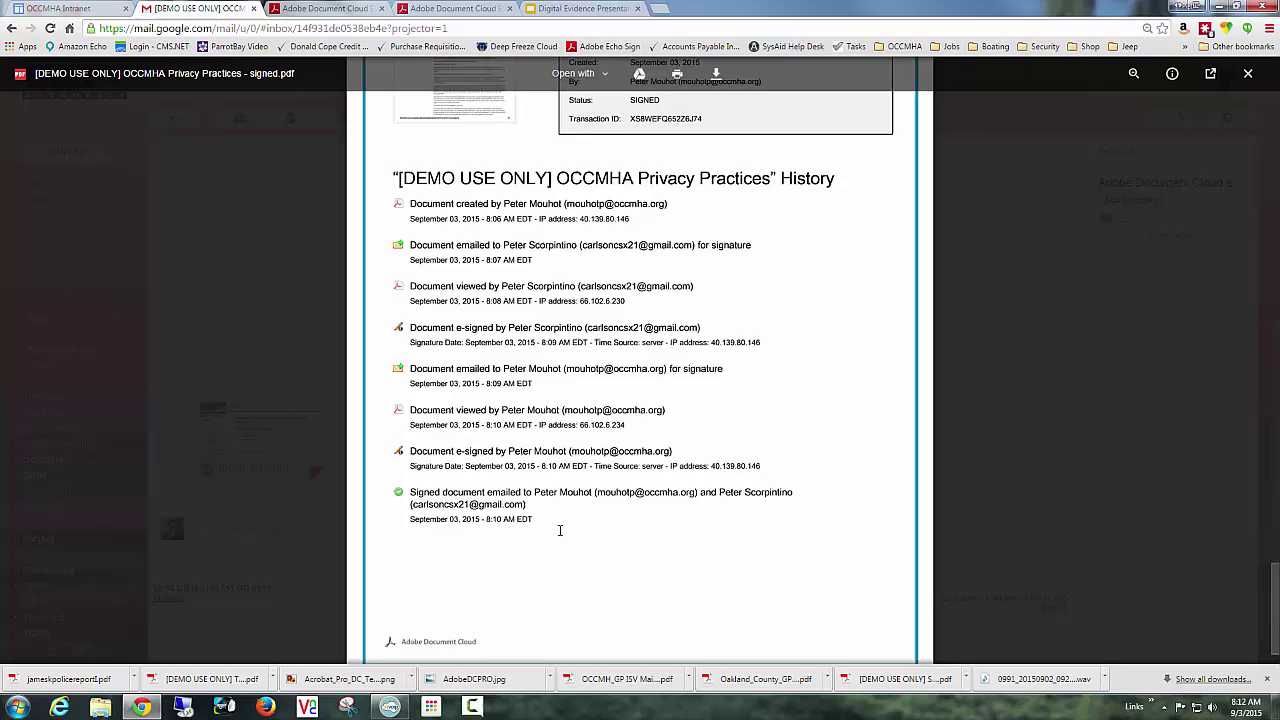
pyautogui.scroll(6, 558, 524)
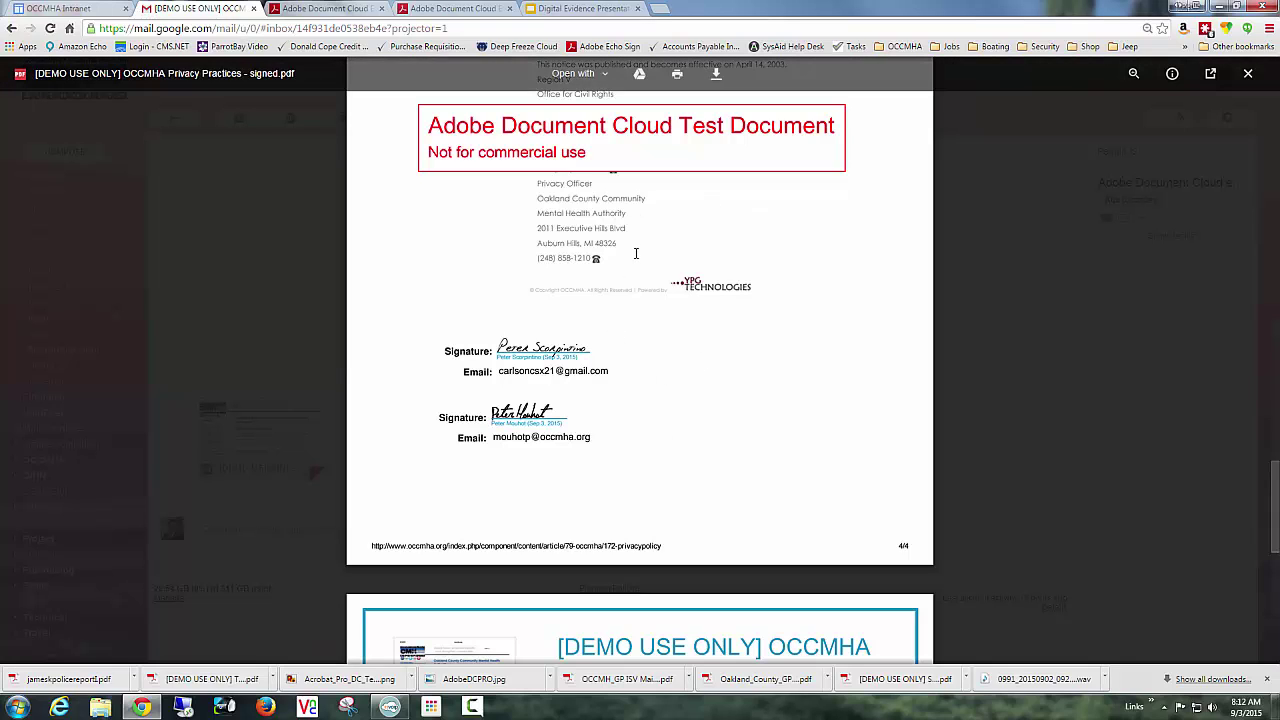
pyautogui.scroll(-6, 640, 330)
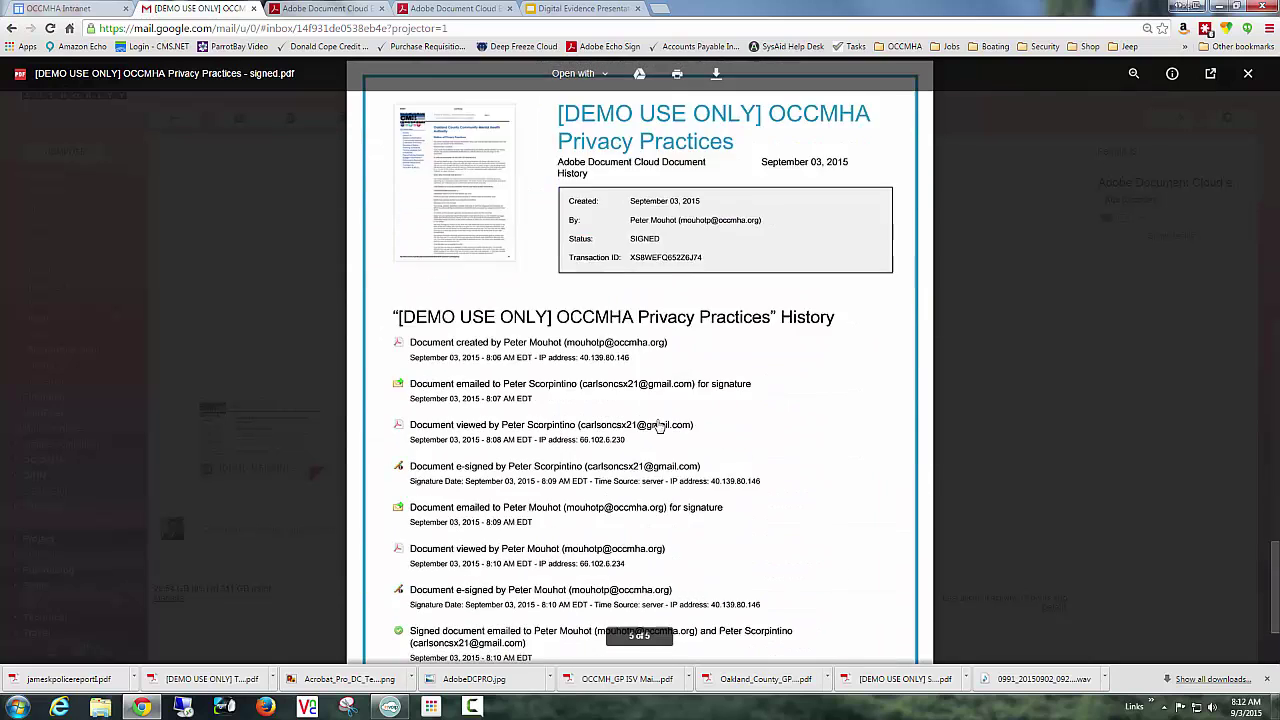
pyautogui.scroll(3, 662, 415)
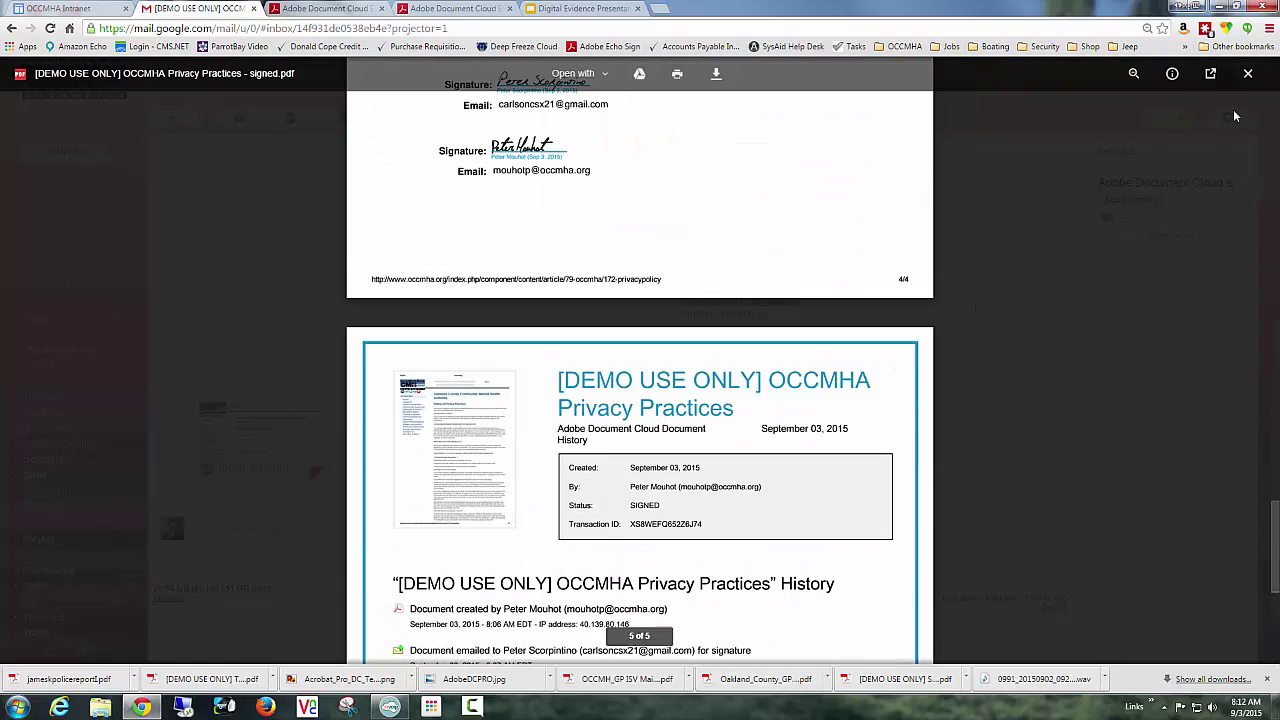